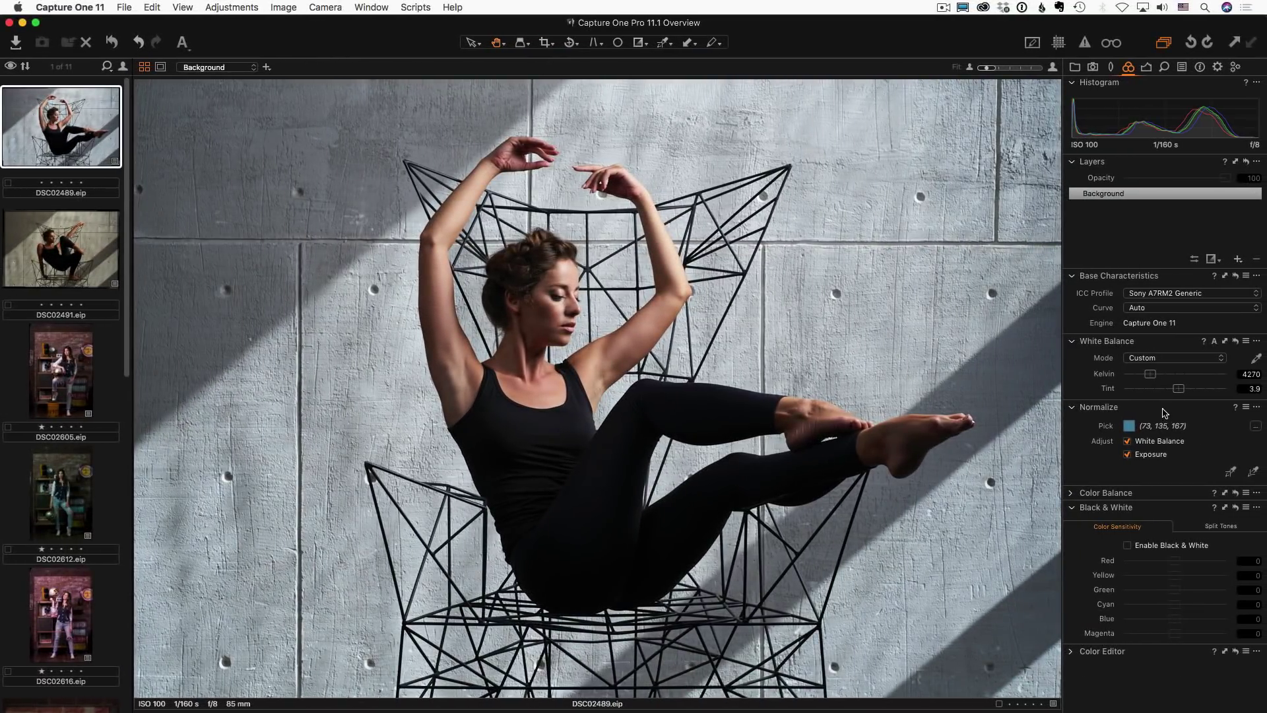
# Step: Float the Normalize tool, sample the dancer's forehead skin, and normalize DSC02491 to 233, 194, 175
pyautogui.moveTo(1167, 407); pyautogui.dragTo(614, 182)
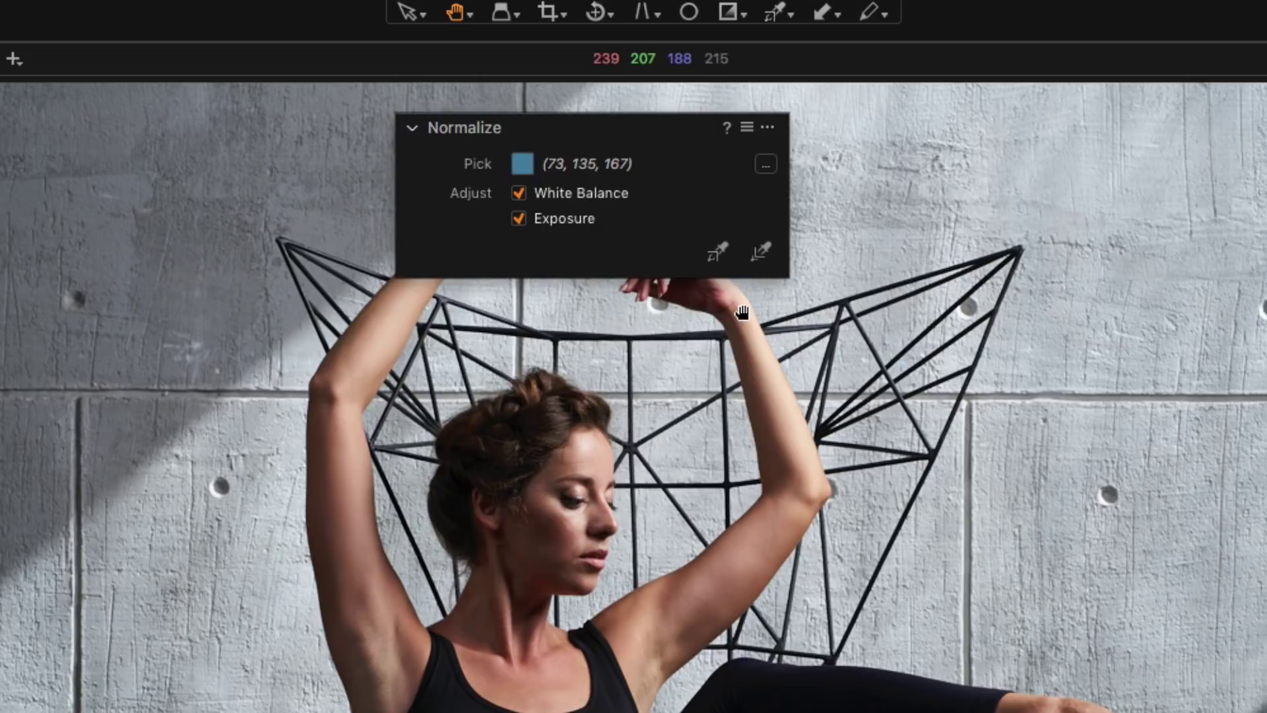
pyautogui.click(717, 251)
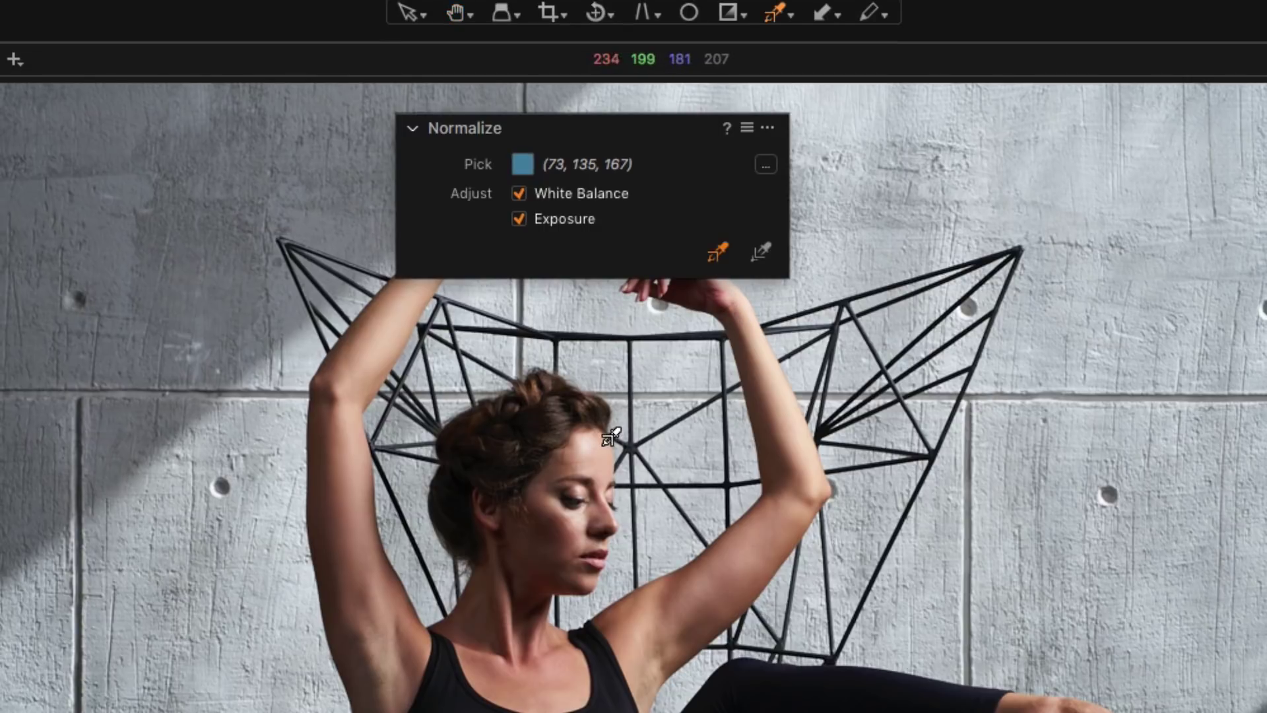
pyautogui.click(612, 453)
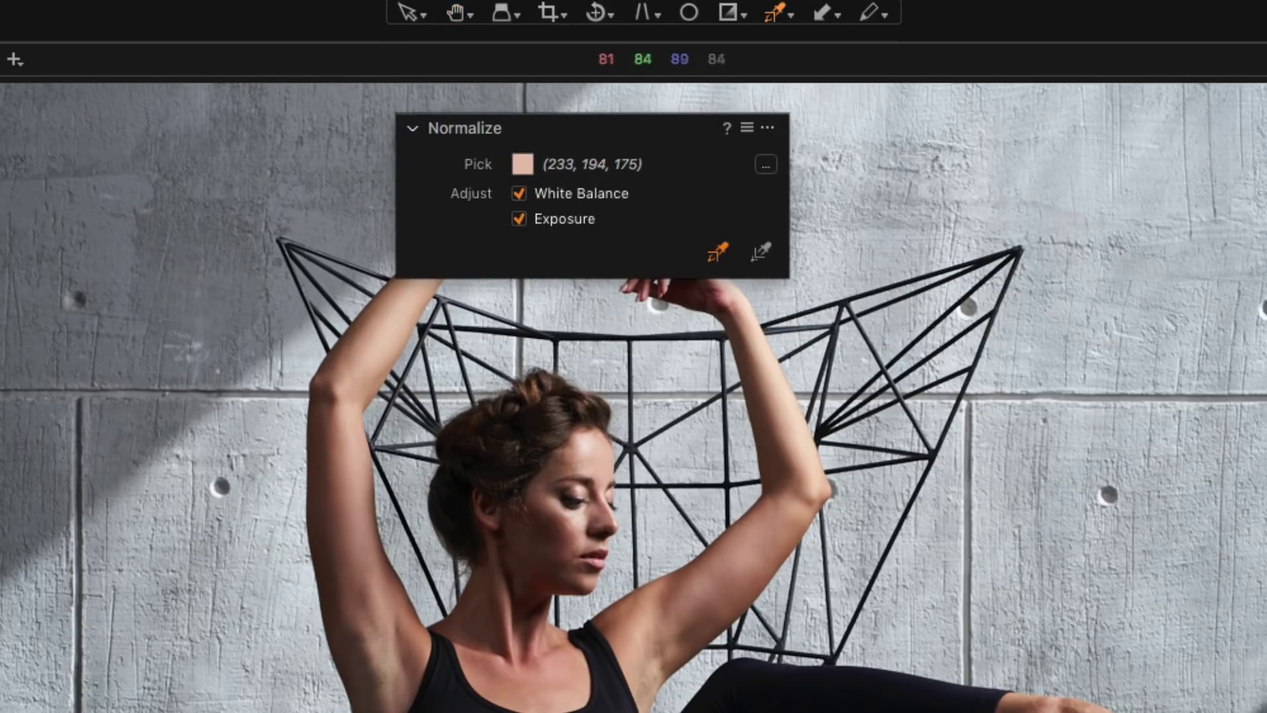
pyautogui.press('Right')
pyautogui.click(761, 251)
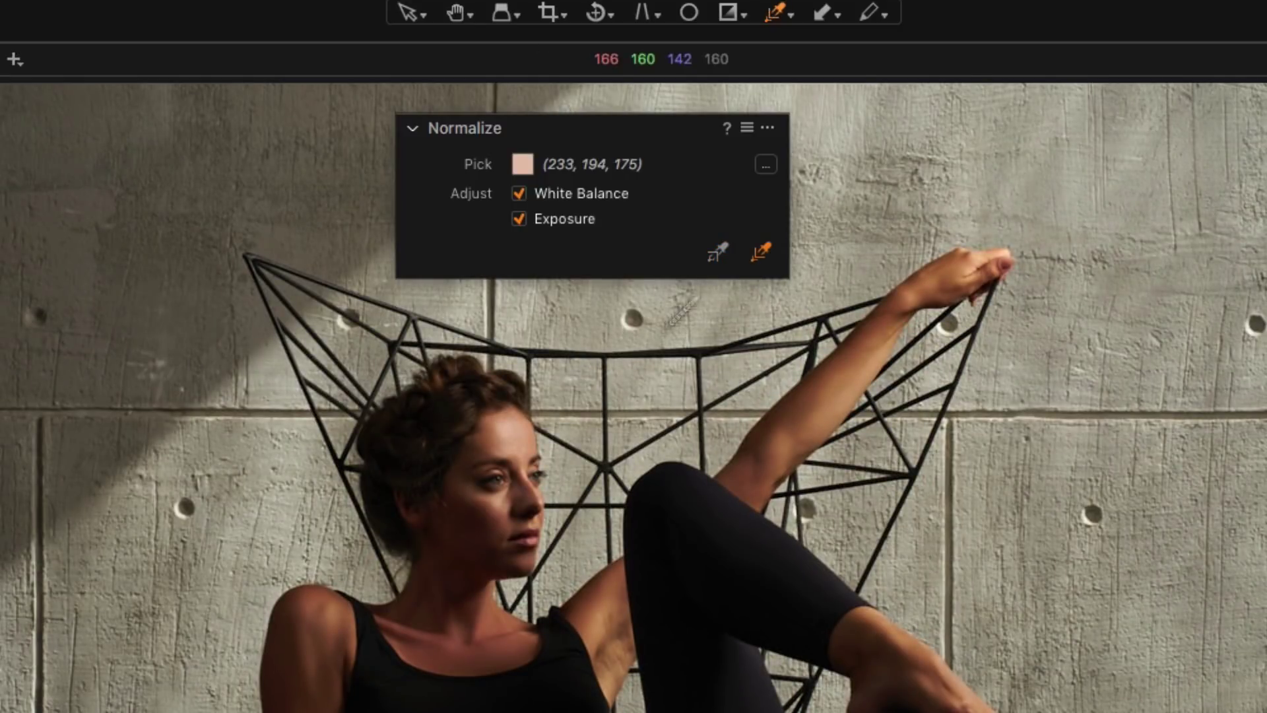
pyautogui.click(535, 434)
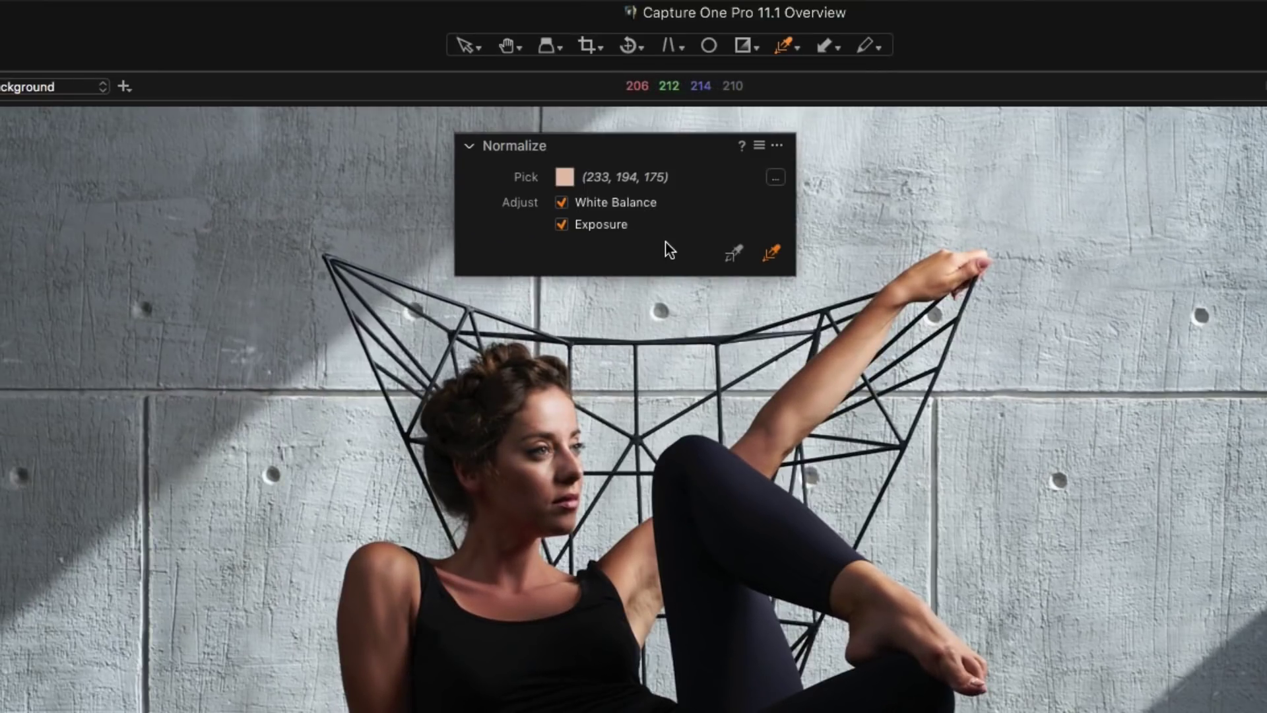
# Step: Change the reference colour's red to 200, normalize the dancer photo teal, then open DSC02605
pyautogui.click(566, 178)
pyautogui.write('200')
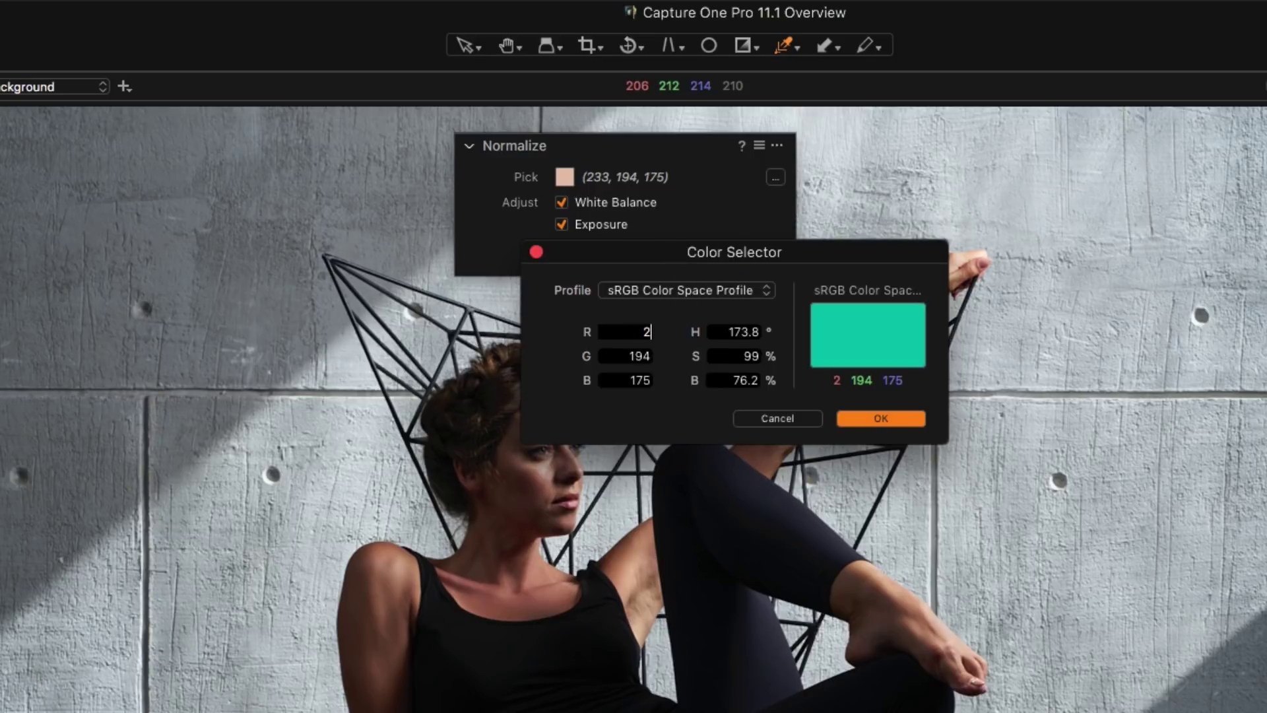
pyautogui.click(863, 421)
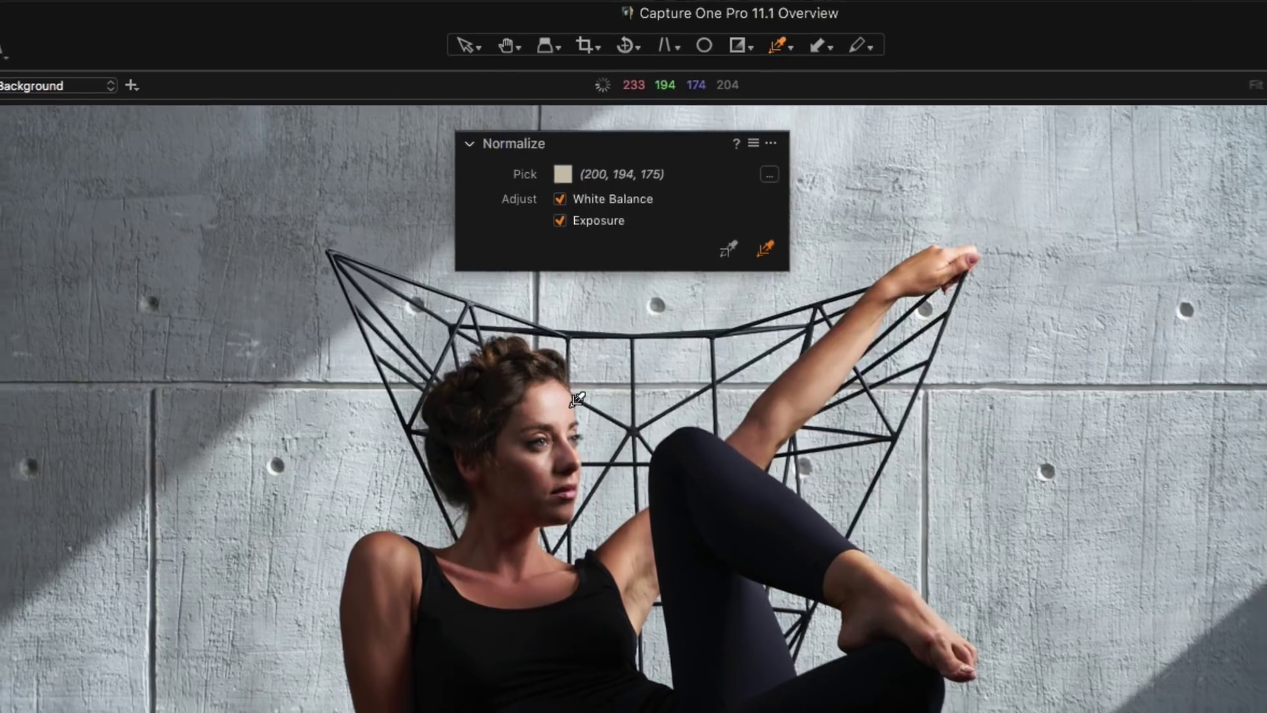
pyautogui.click(578, 407)
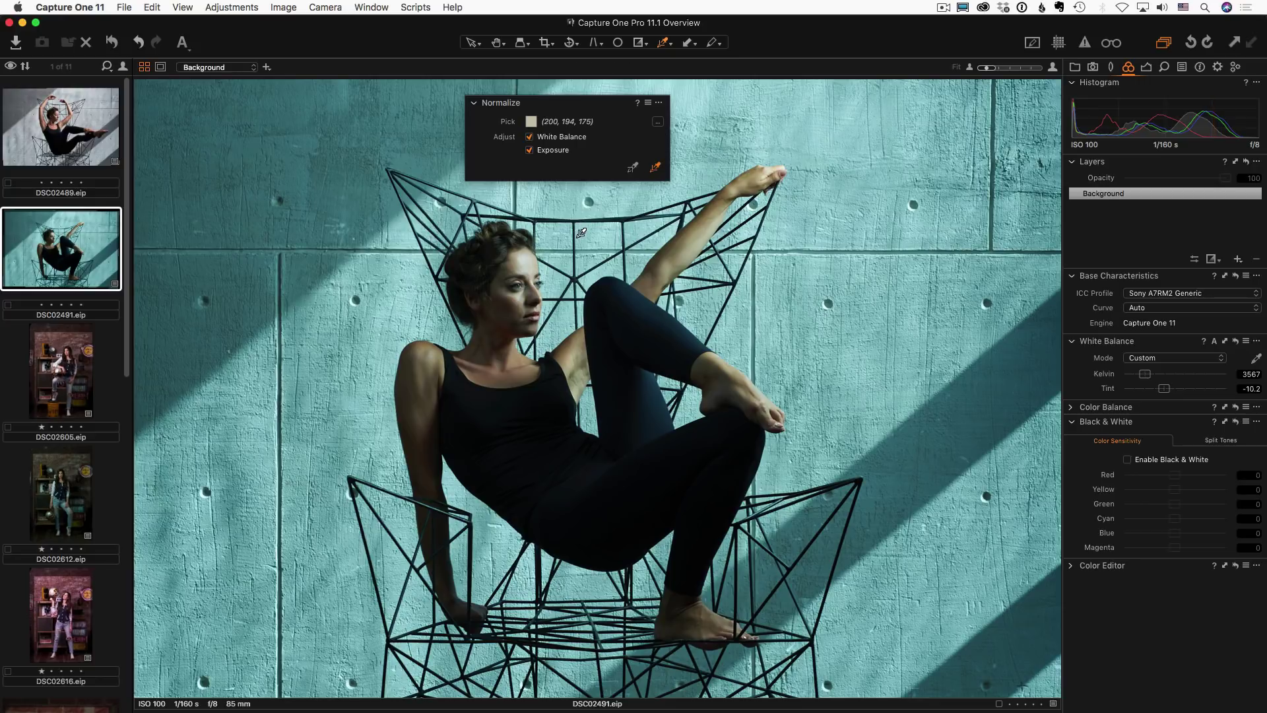
pyautogui.click(91, 357)
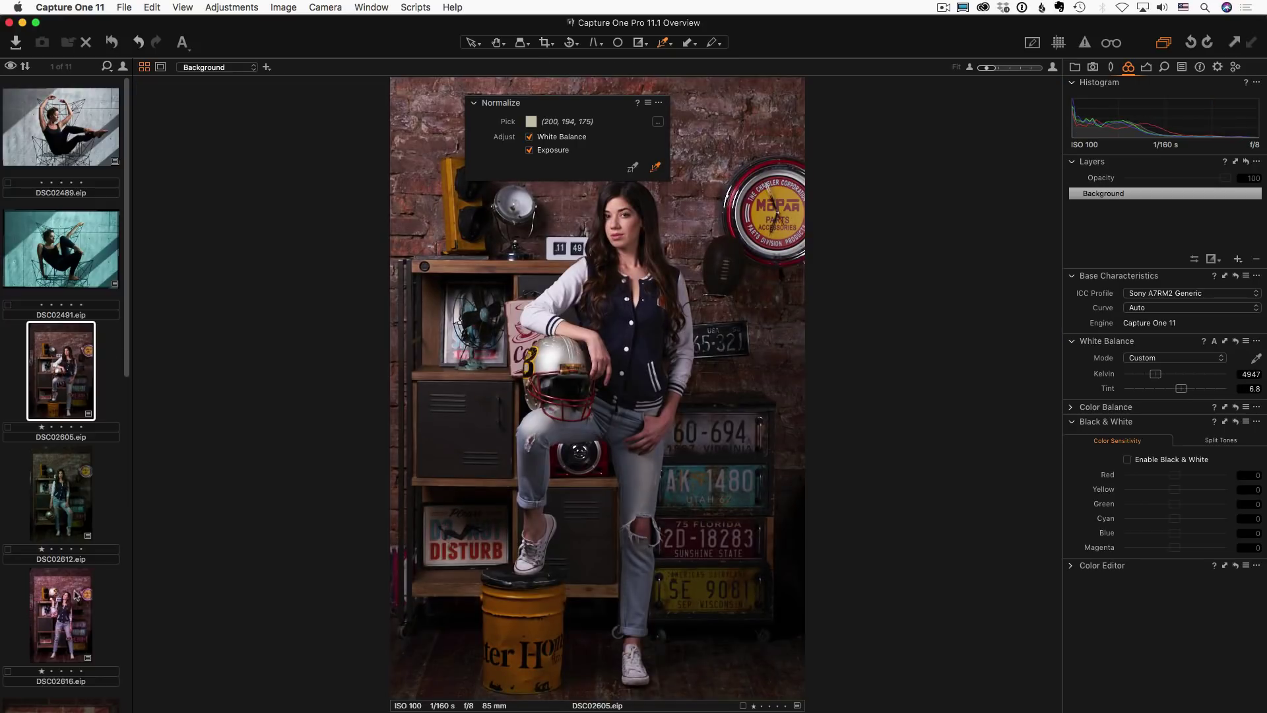
# Step: Sample the woman's skin in DSC02605 (229, 183, 170) and apply it to DSC02612 and DSC02616
pyautogui.keyDown('shift'); pyautogui.click(71, 600); pyautogui.keyUp('shift')
pyautogui.click(632, 167)
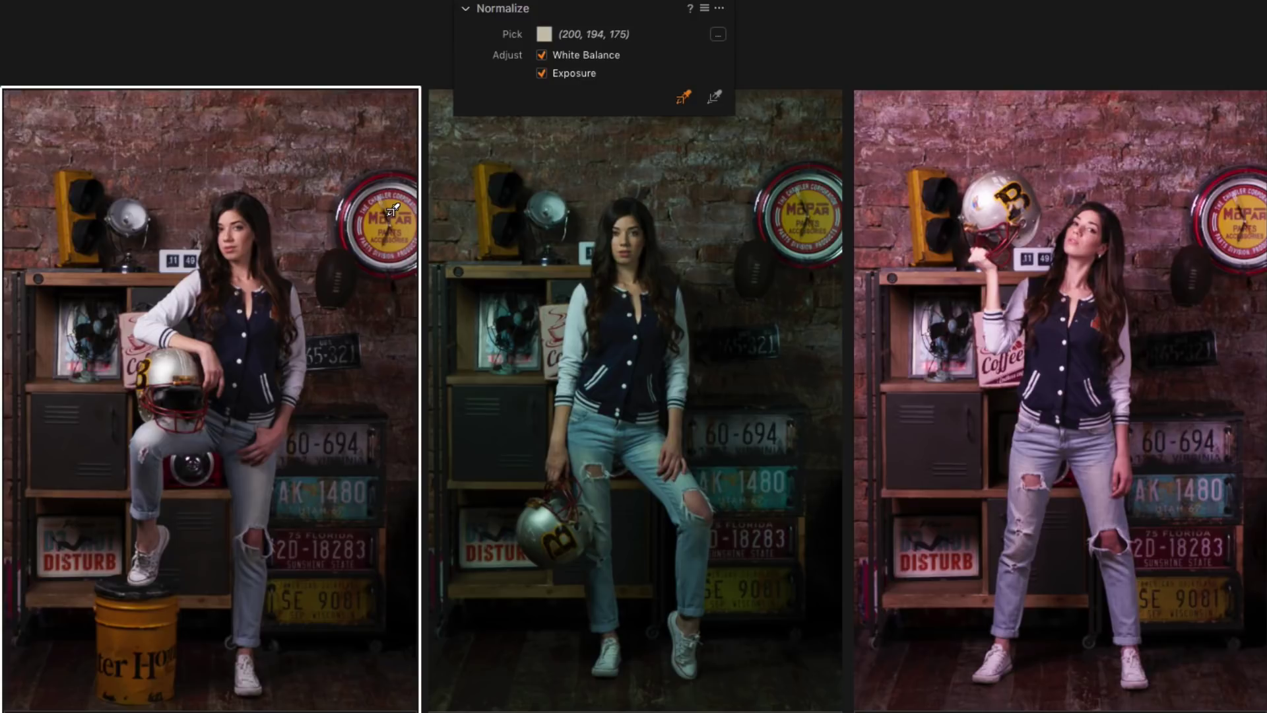
pyautogui.click(233, 215)
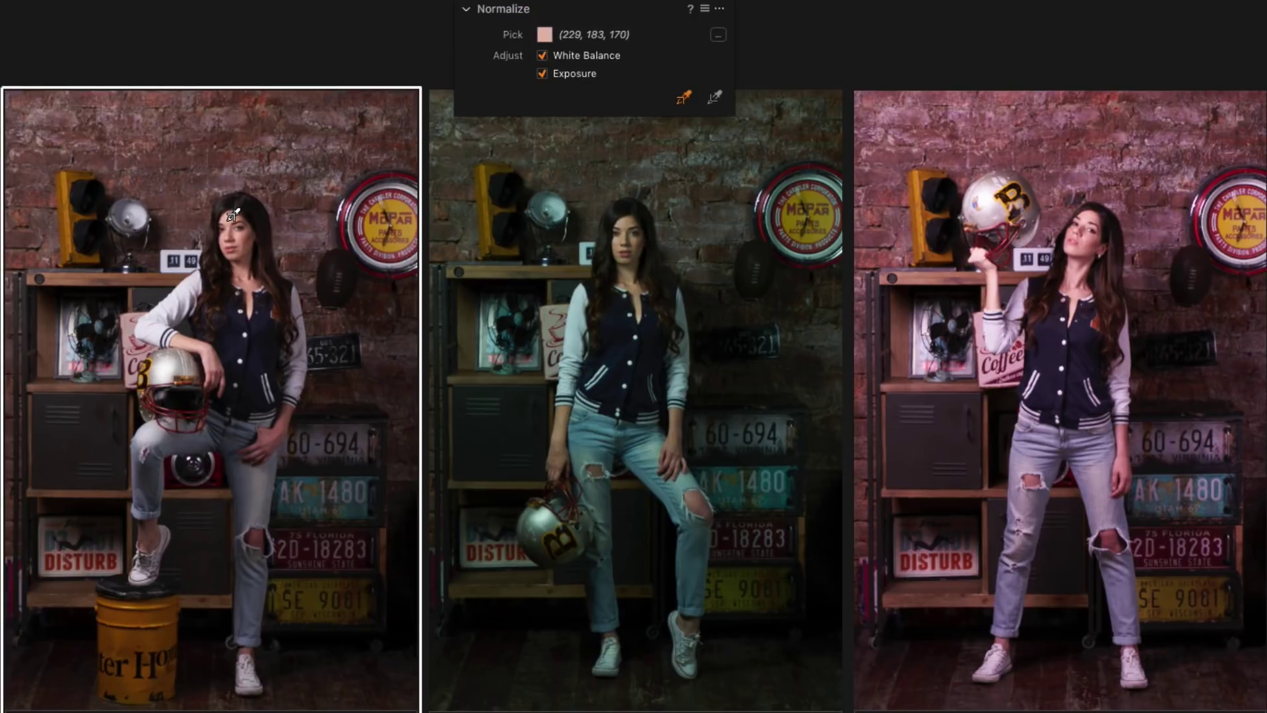
pyautogui.click(714, 97)
pyautogui.click(630, 218)
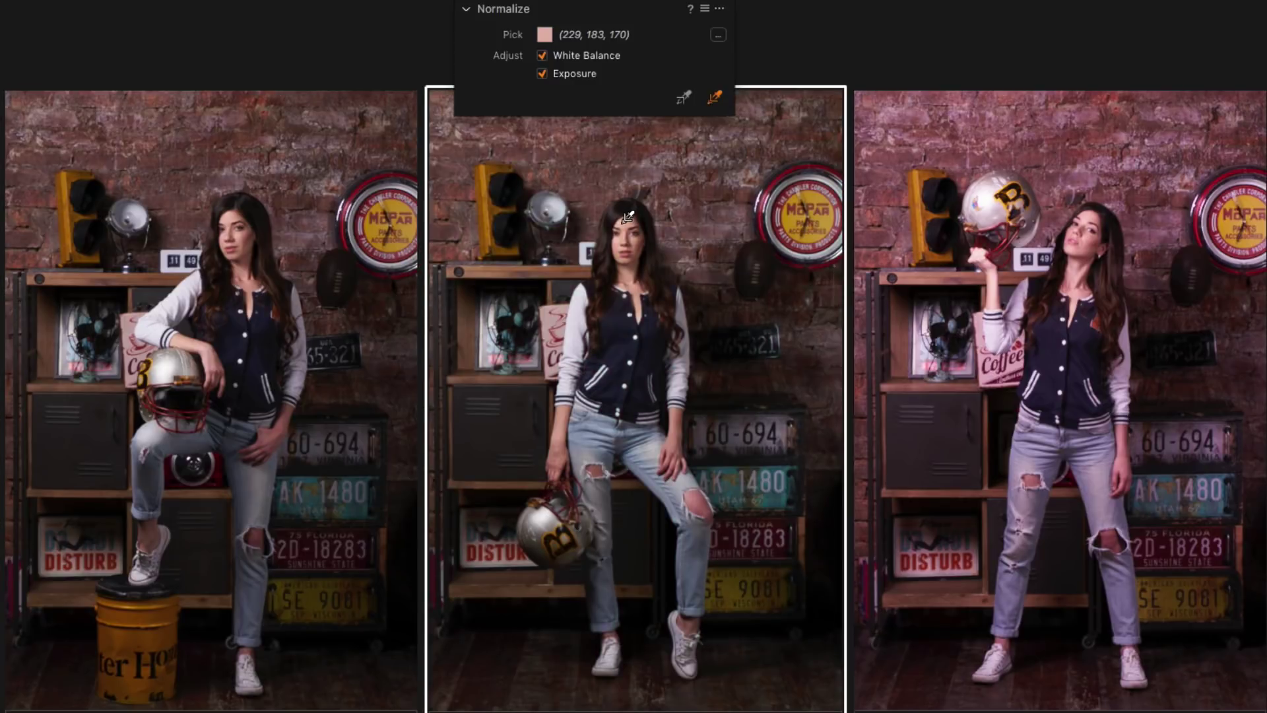
pyautogui.click(1090, 211)
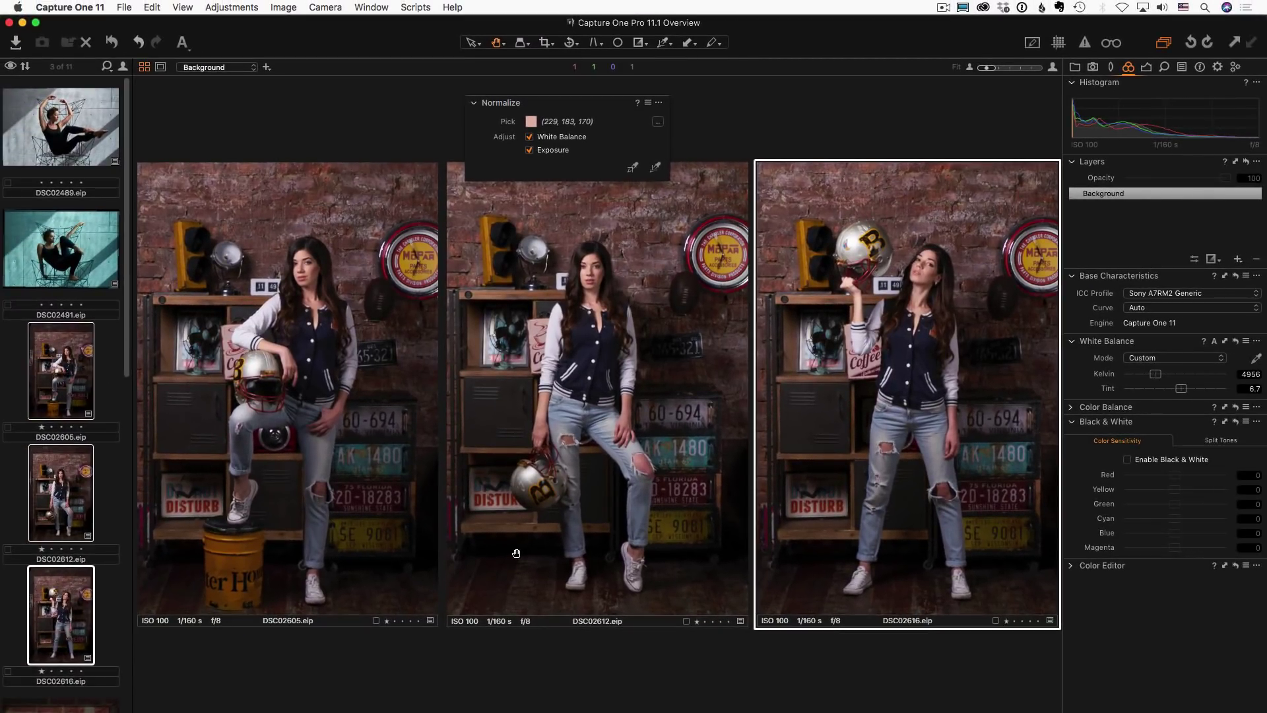
# Step: Show DSC01478 with DSC01473, sample the left face's skin (233, 199, 180), and normalize DSC01473 to it
pyautogui.scroll(-6, 69, 512)
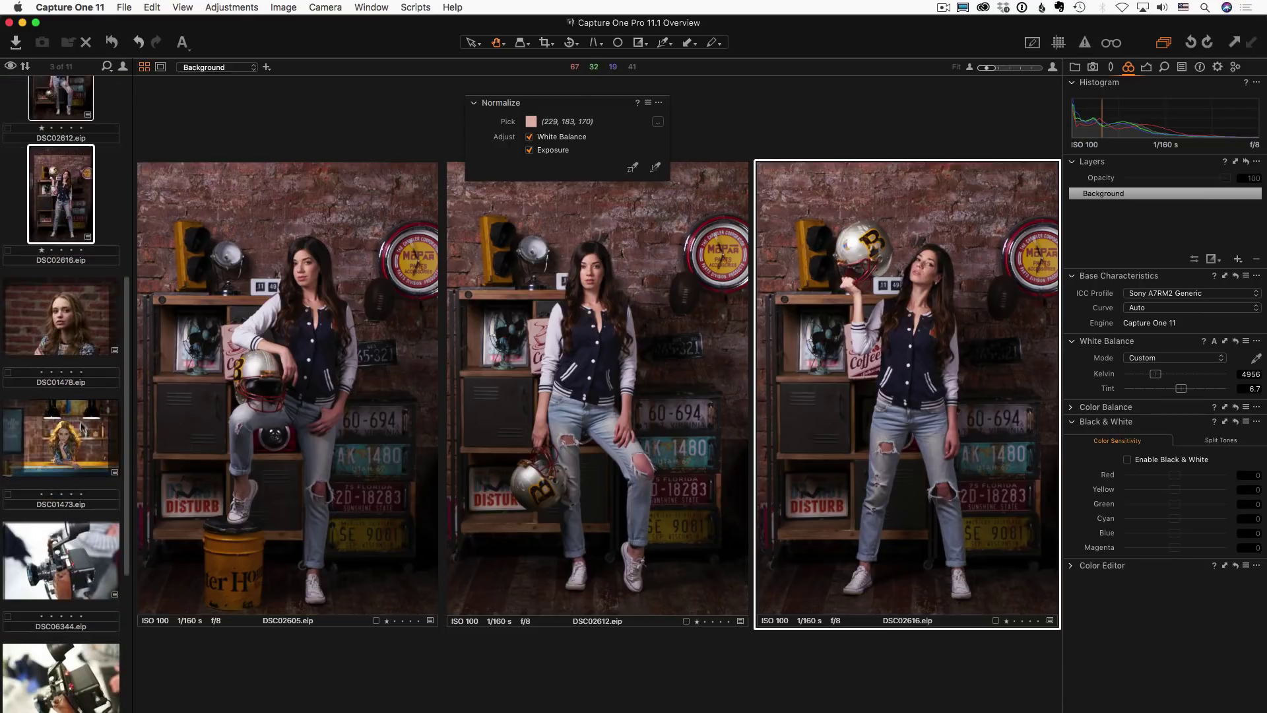
pyautogui.click(60, 317)
pyautogui.keyDown('super'); pyautogui.click(61, 437); pyautogui.keyUp('super')
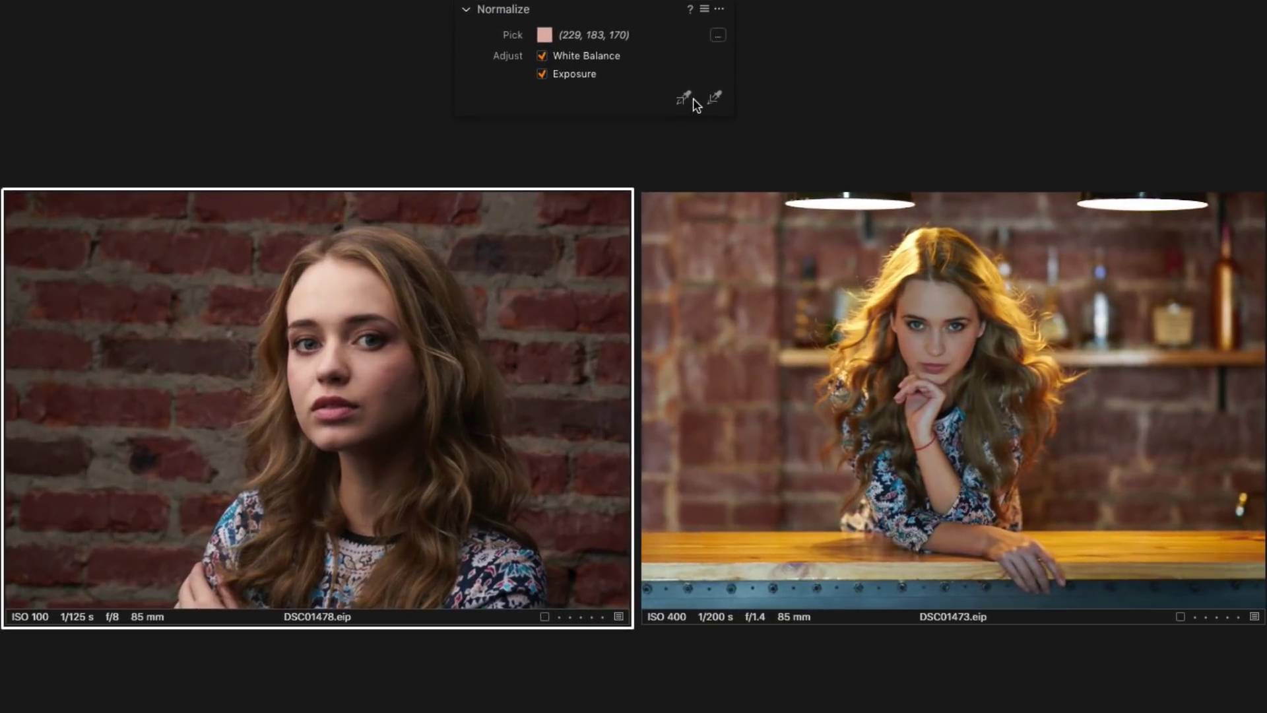
pyautogui.click(658, 132)
pyautogui.click(348, 294)
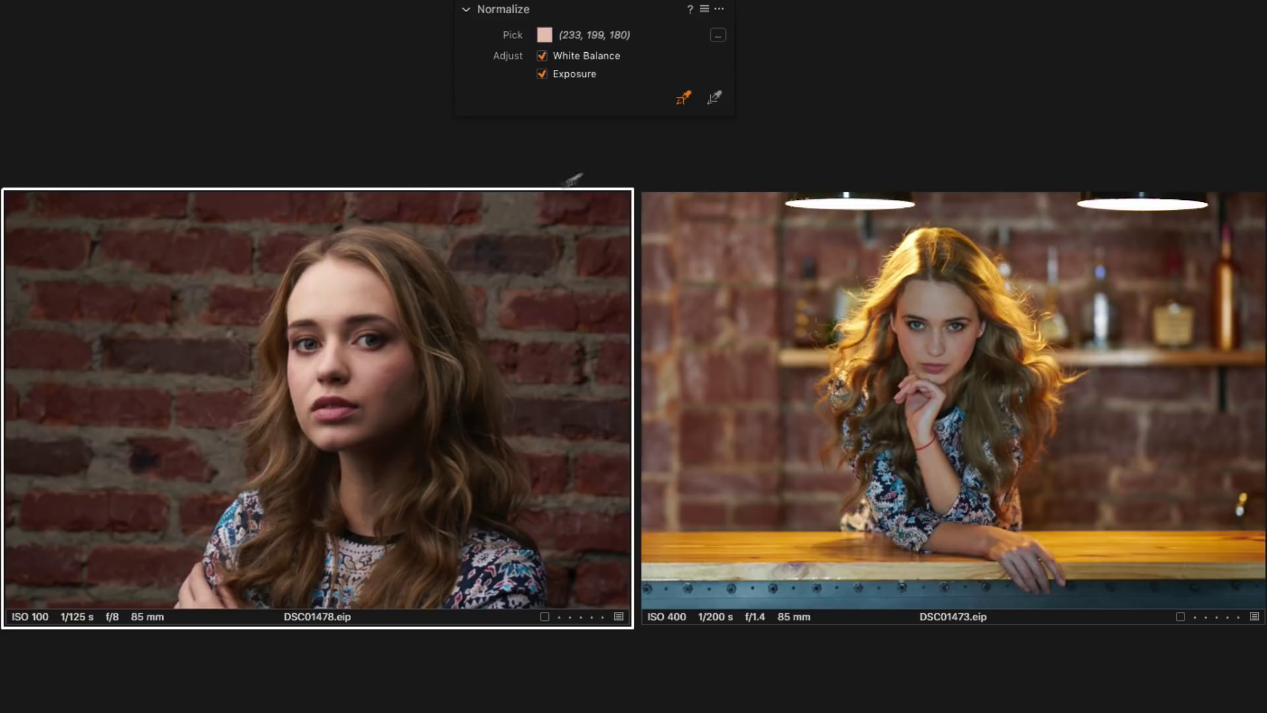
pyautogui.click(714, 97)
pyautogui.click(943, 292)
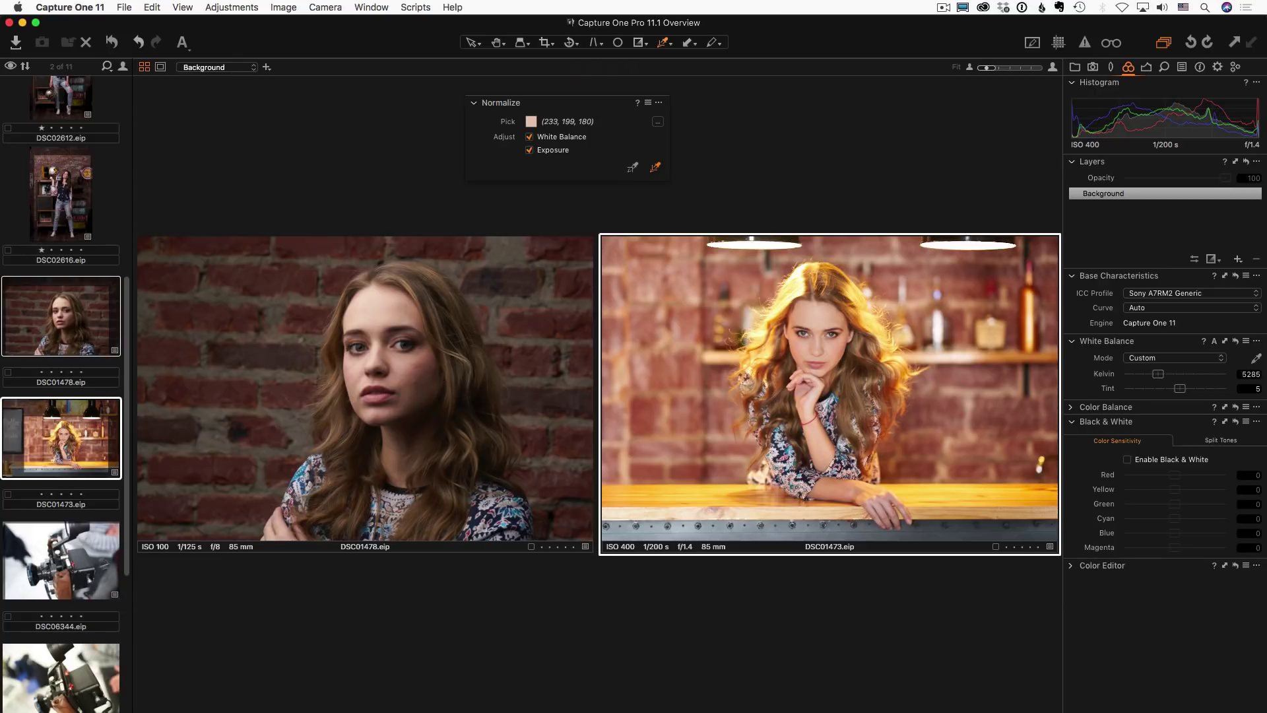
# Step: Compare camera photos DSC06344 and DSC06343, normalizing the right one to the sampled camera-body grey
pyautogui.click(85, 587)
pyautogui.keyDown('super'); pyautogui.click(87, 662); pyautogui.keyUp('super')
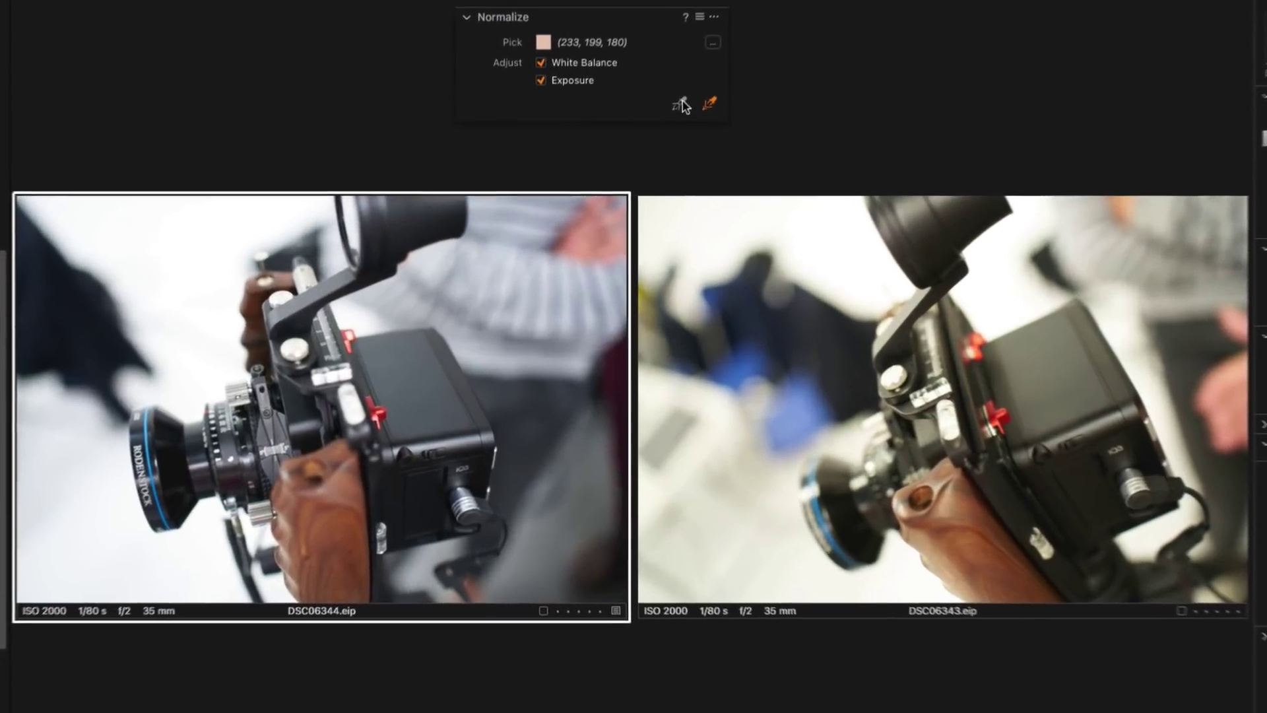
pyautogui.click(684, 106)
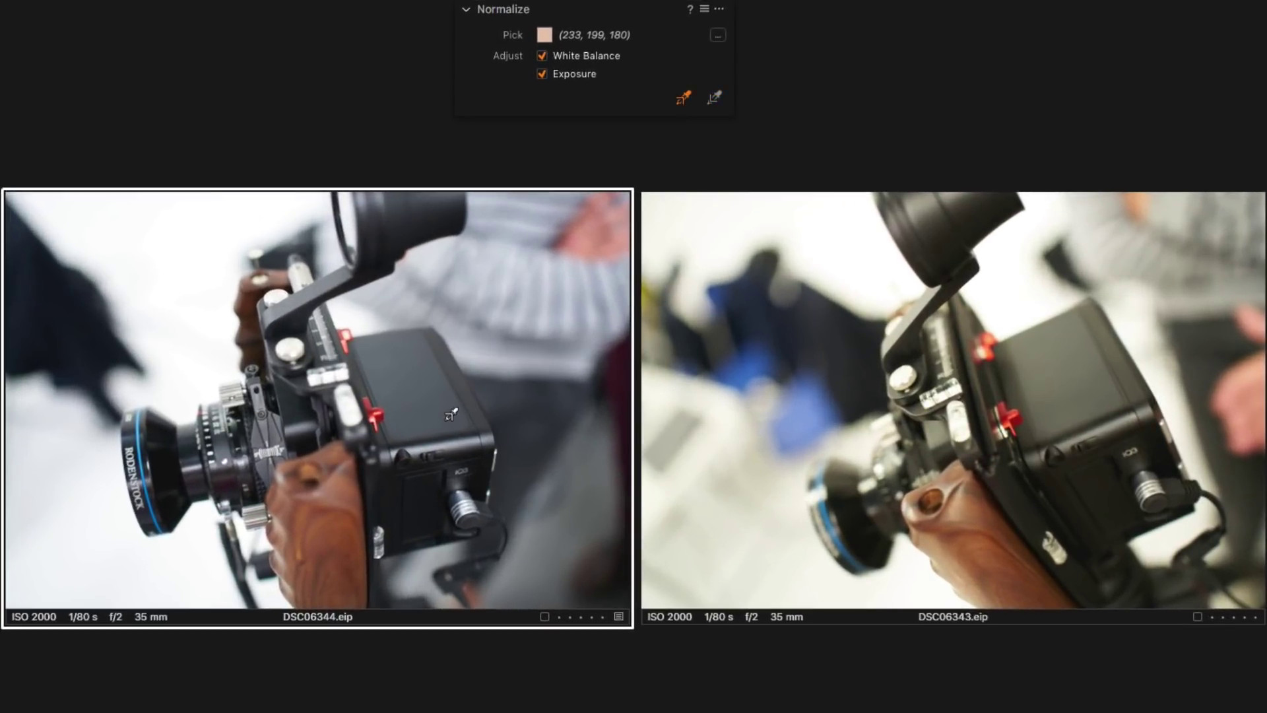
pyautogui.click(455, 412)
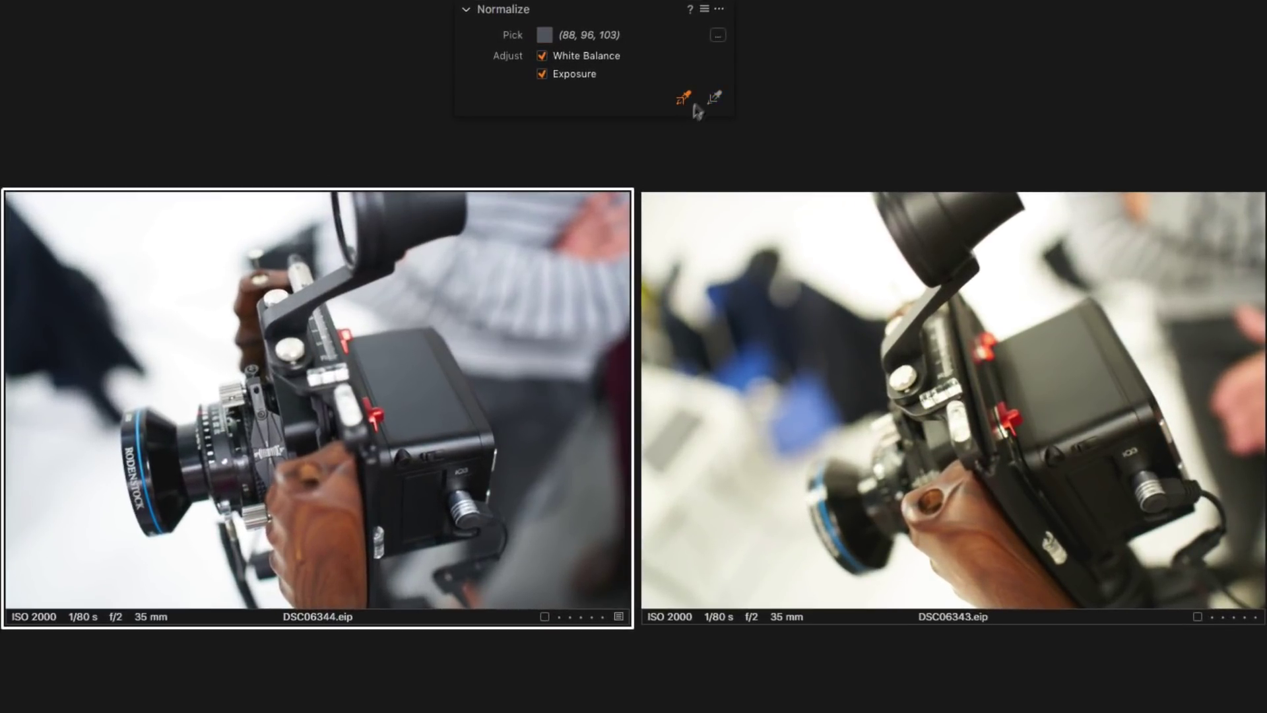
pyautogui.click(714, 98)
pyautogui.click(1108, 392)
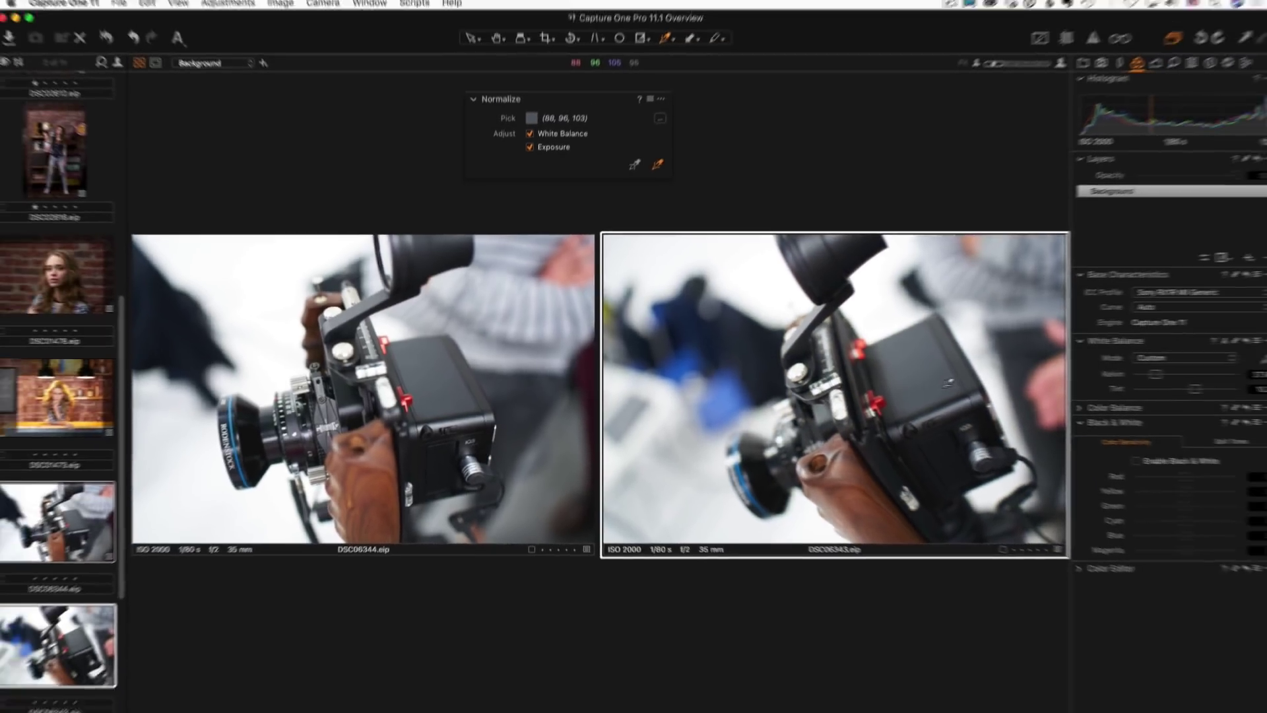
# Step: Sample DSC01079's leaf colour (182, 194, 51) and match DSC01080 to it
pyautogui.scroll(-5, 79, 498)
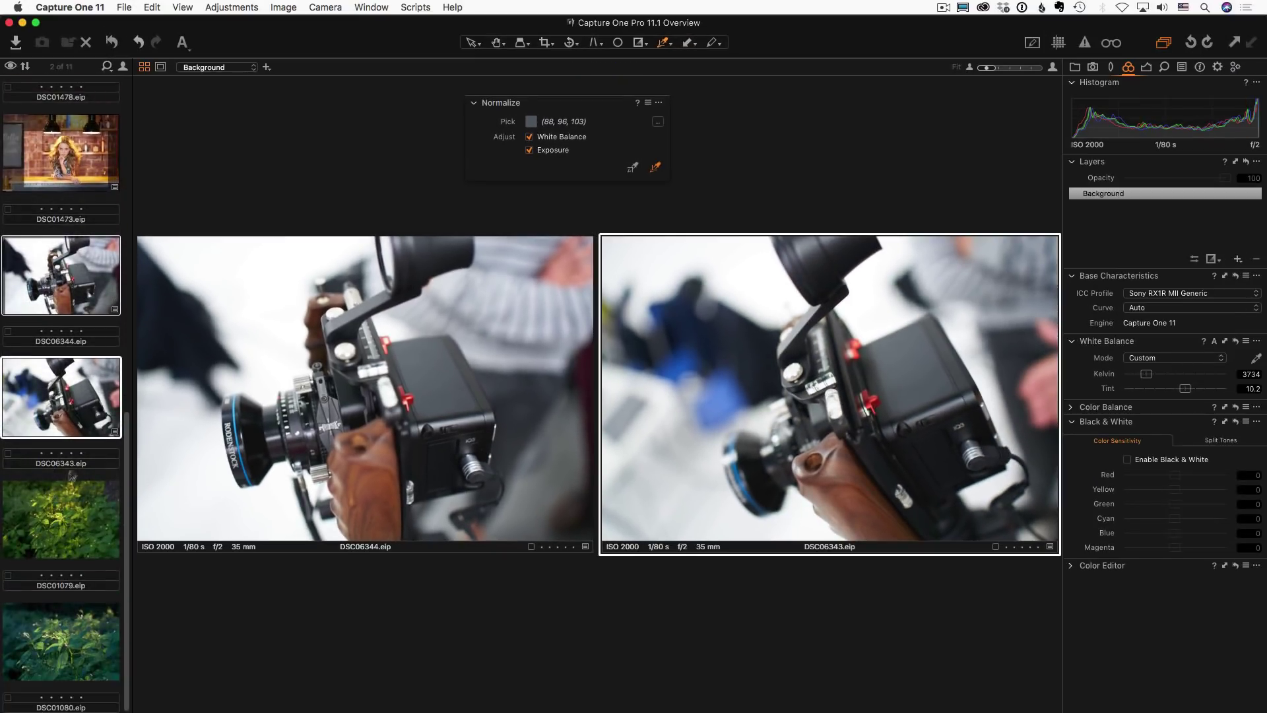
pyautogui.click(81, 505)
pyautogui.keyDown('super'); pyautogui.click(81, 653); pyautogui.keyUp('super')
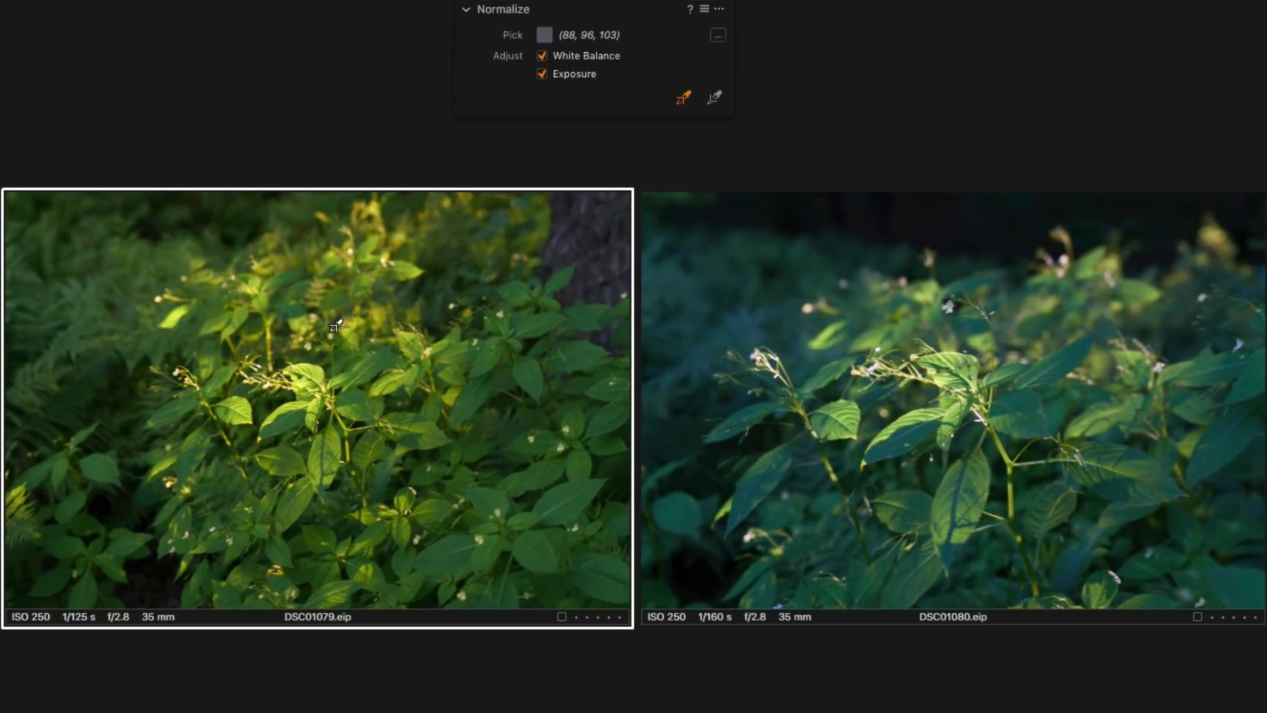
pyautogui.click(314, 363)
pyautogui.click(714, 98)
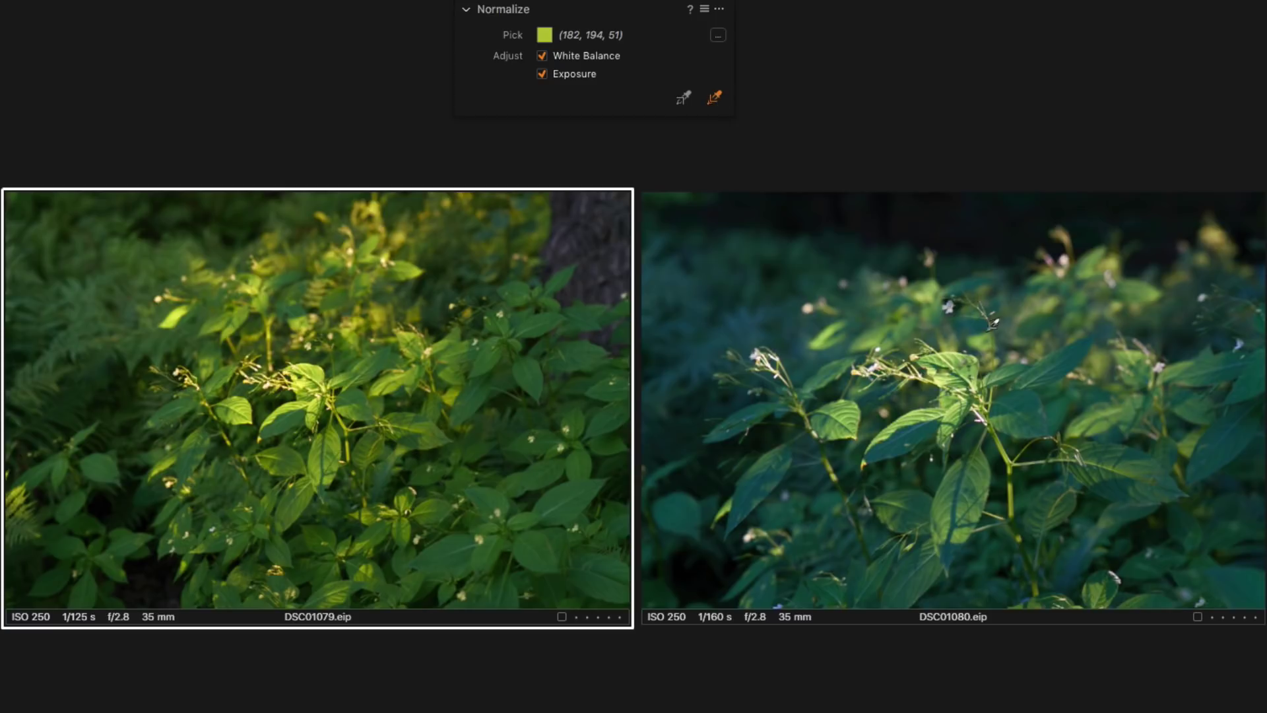
pyautogui.click(962, 350)
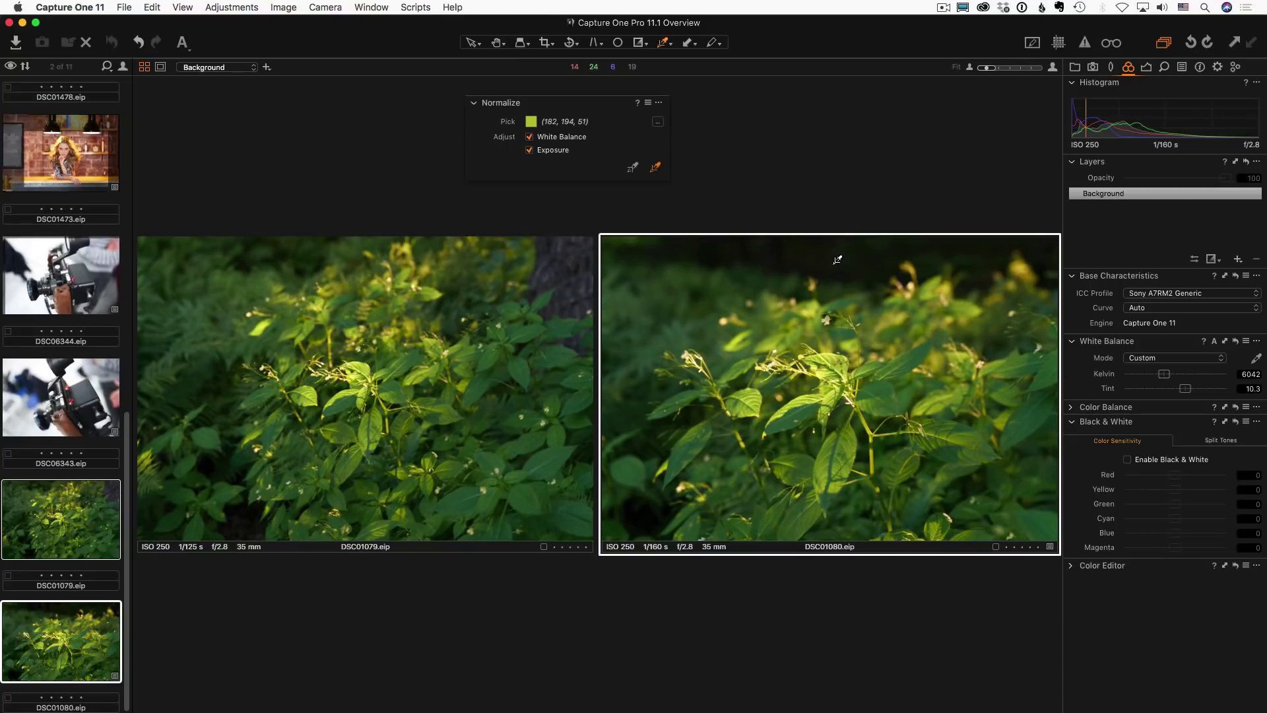
# Step: Sample the model's skin on grey-wall DSC02489 and Alt-click DSC02491 to neutralise its teal cast
pyautogui.scroll(10, 65, 286)
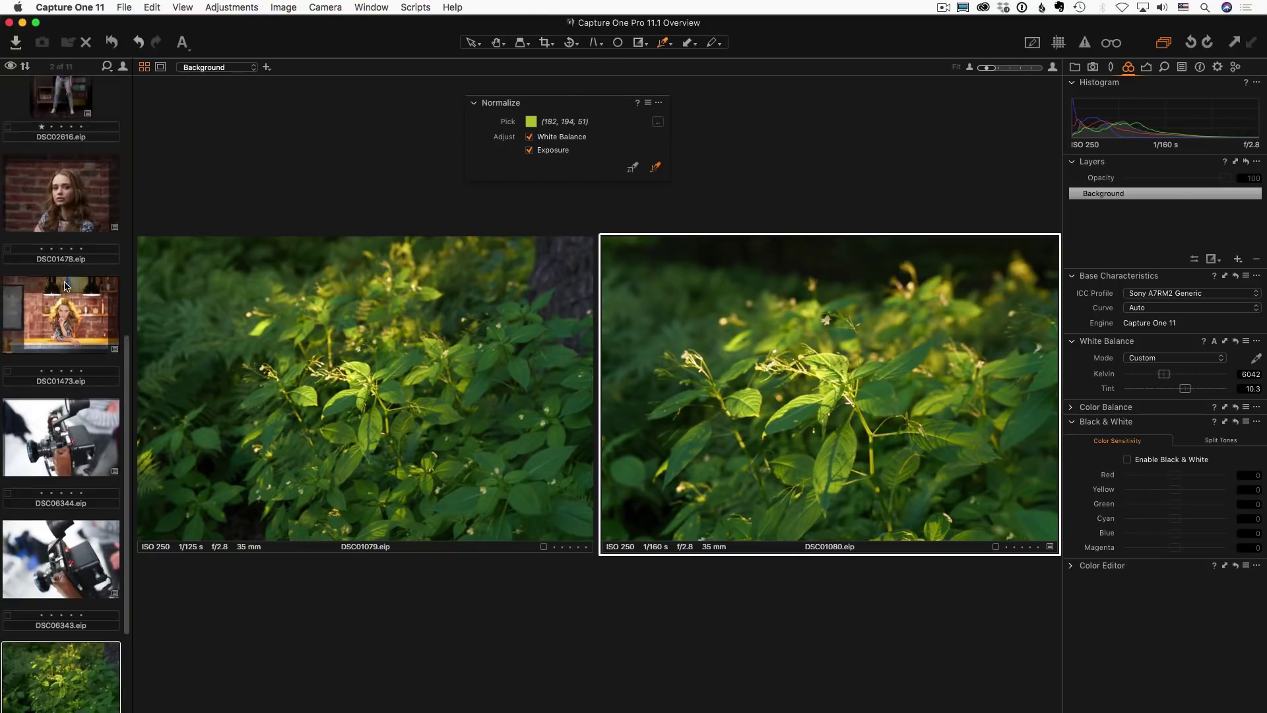
pyautogui.scroll(3, 66, 285)
pyautogui.click(88, 152)
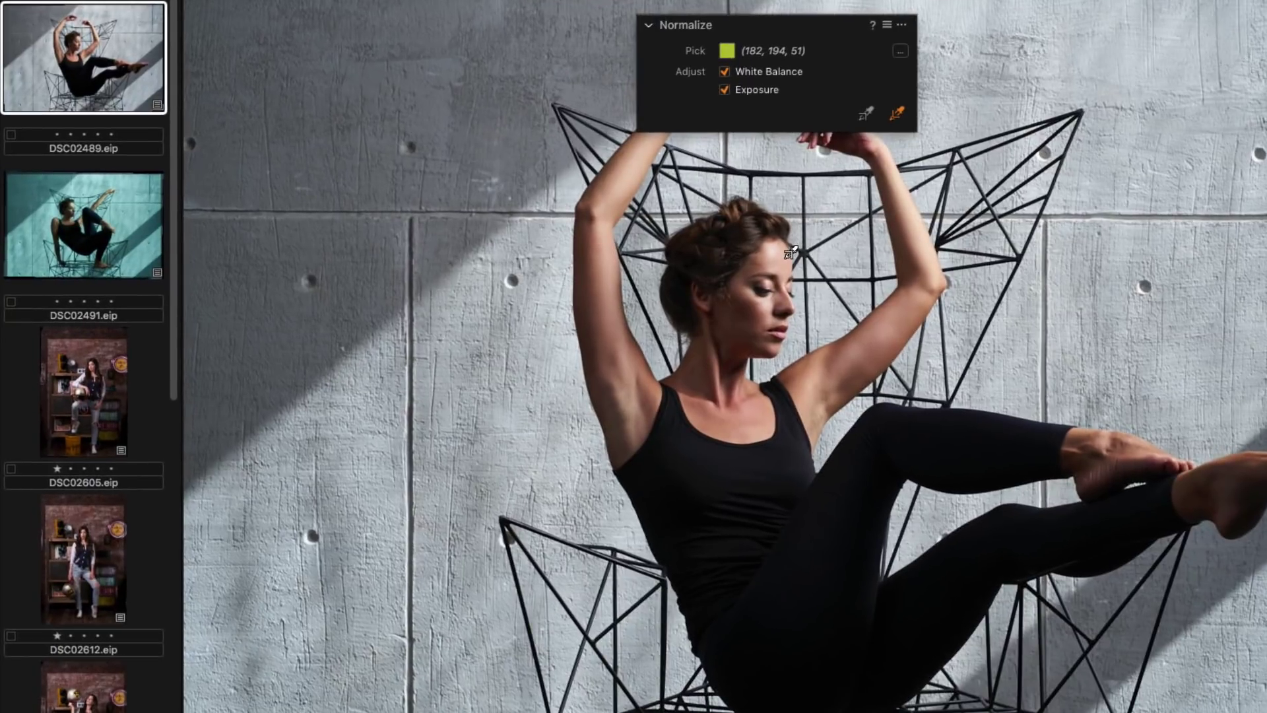
pyautogui.click(791, 253)
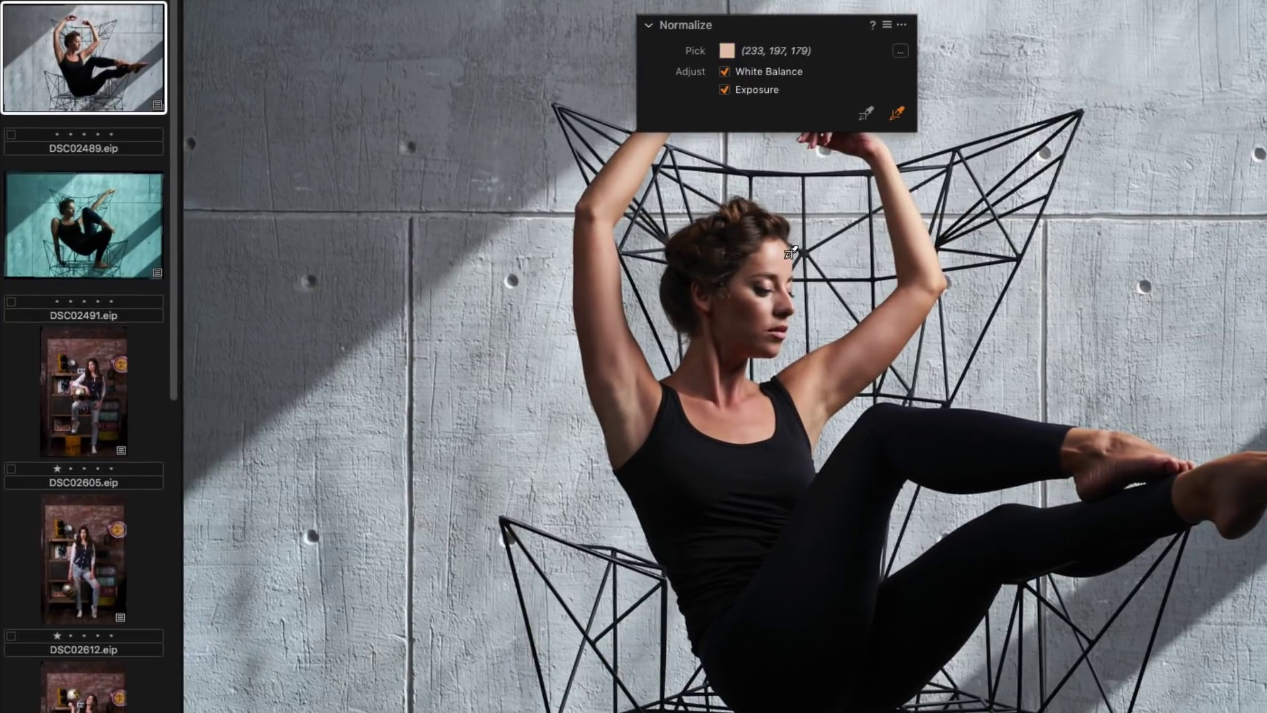
pyautogui.click(132, 220)
pyautogui.press('alt')
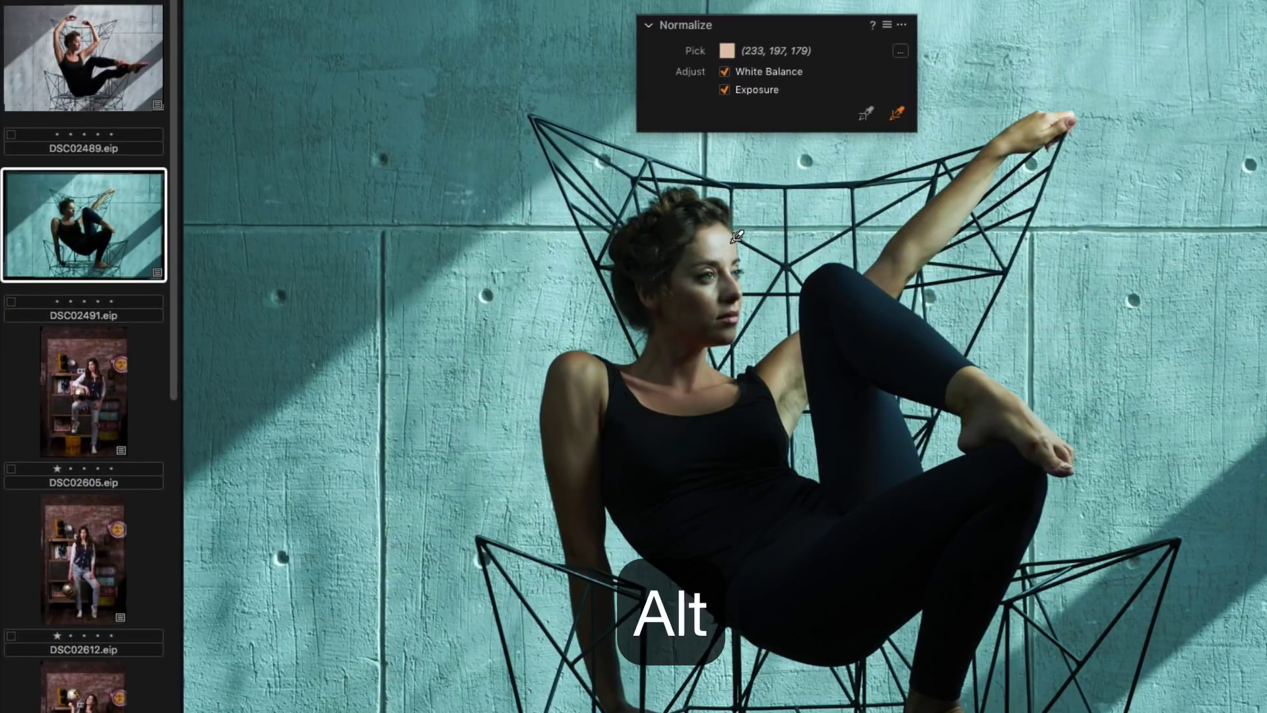
pyautogui.keyDown('alt'); pyautogui.click(734, 239); pyautogui.keyUp('alt')
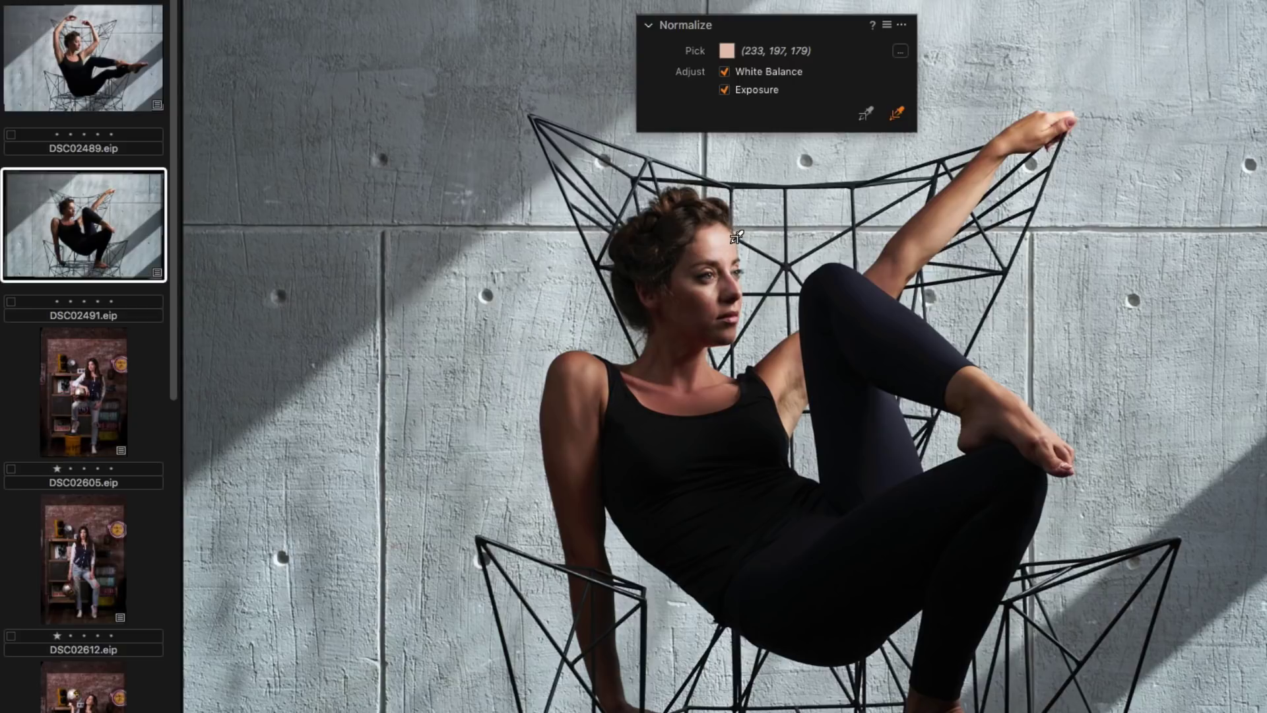
pyautogui.click(887, 25)
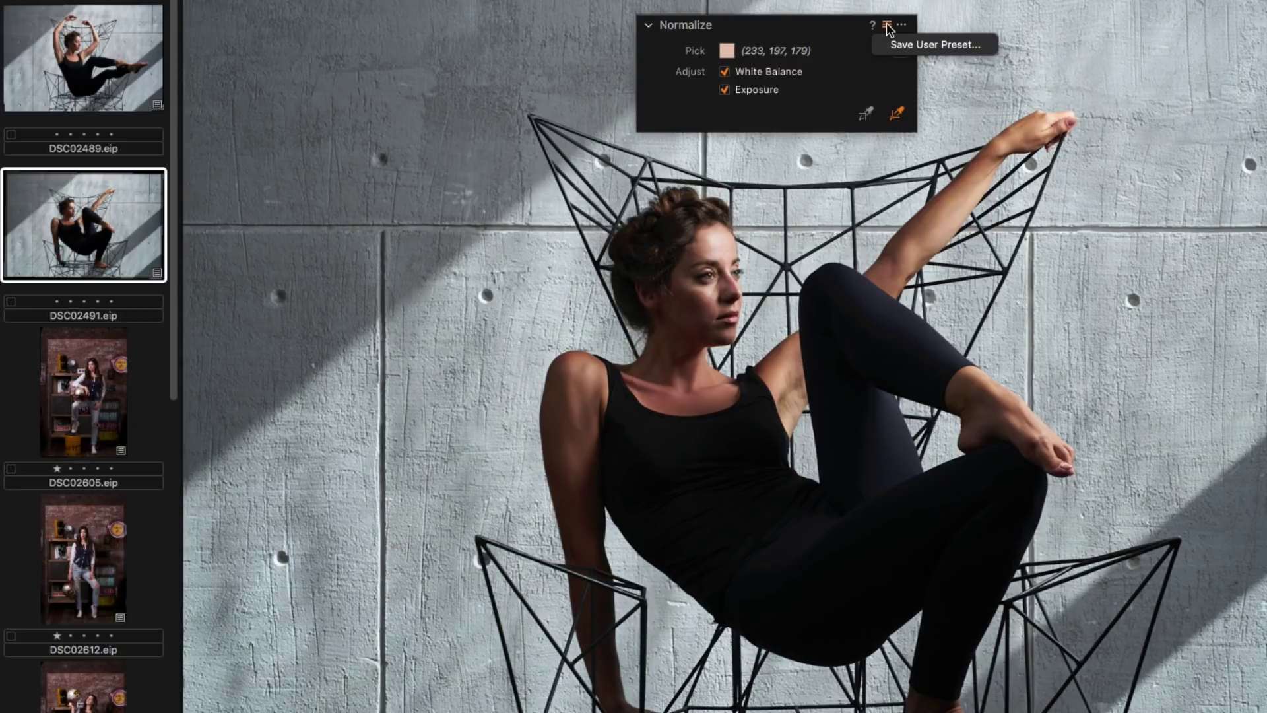
# Step: Save the current Normalize settings as a user preset
pyautogui.click(983, 45)
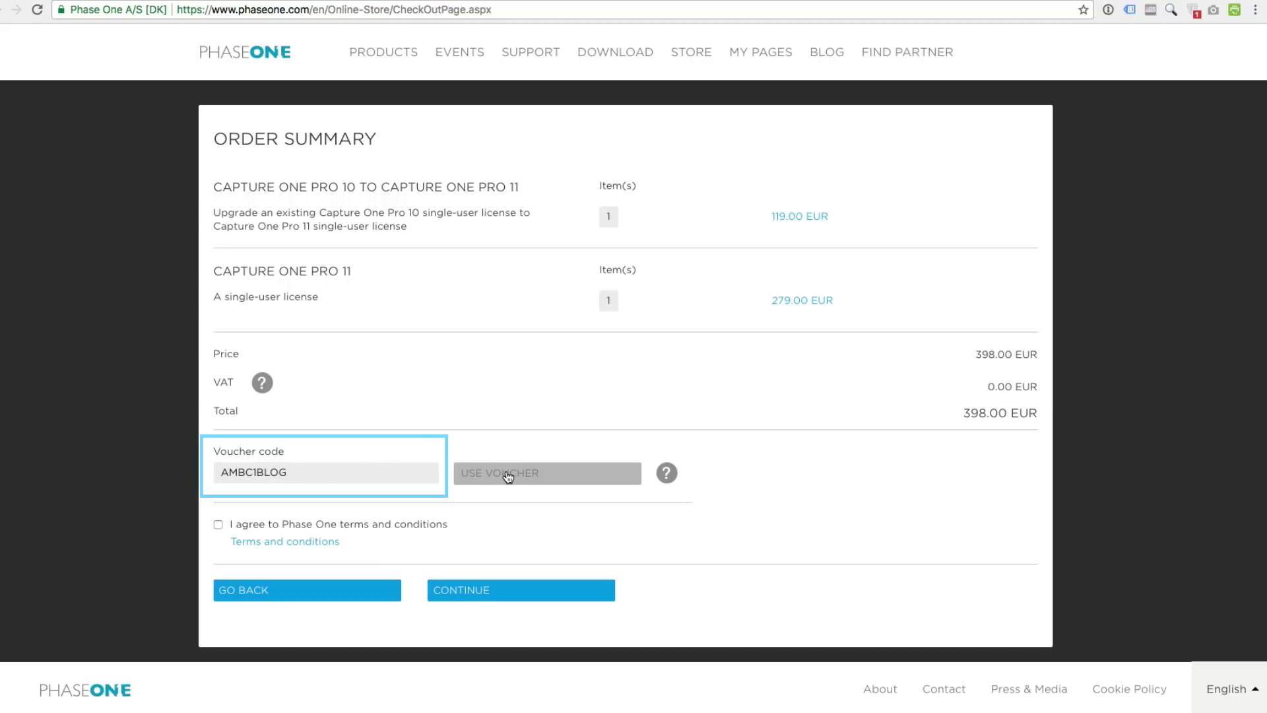
# Step: Redeem the voucher so the order total drops to 358.00 EUR
pyautogui.click(507, 475)
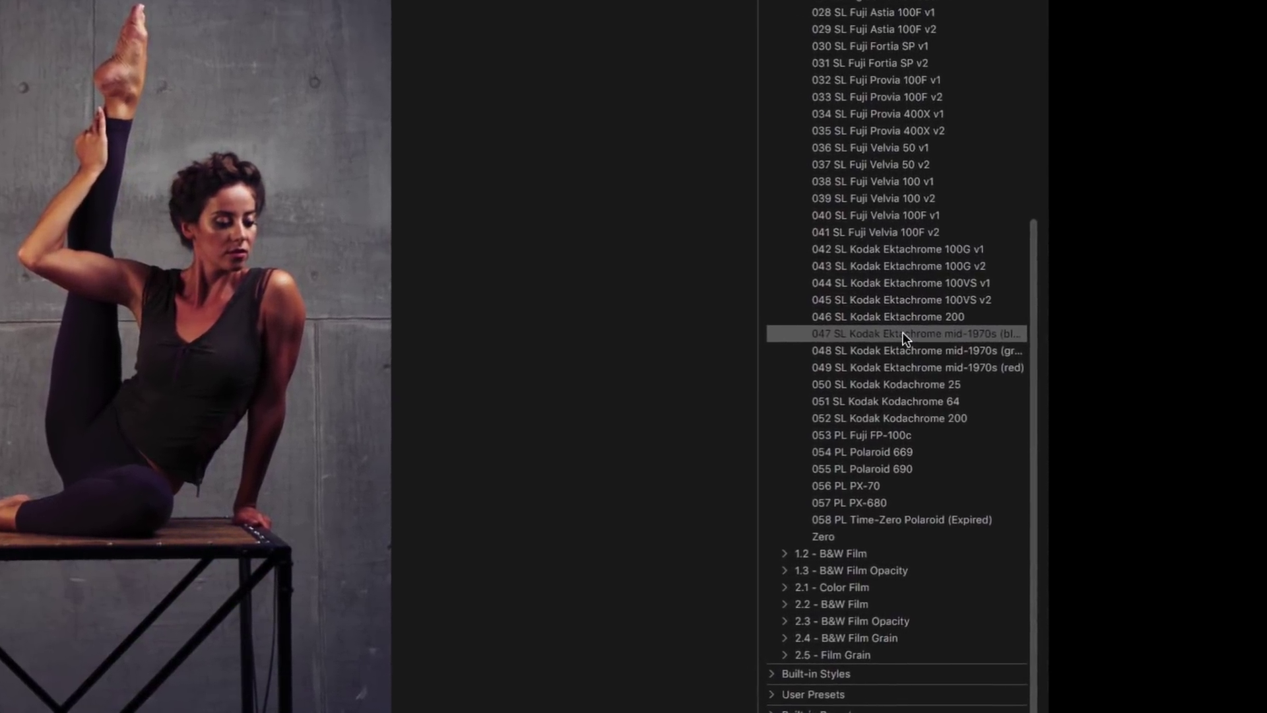
# Step: Show the apply options for the 047 SL Kodak Ektachrome mid-1970s user style
pyautogui.rightClick(872, 323)
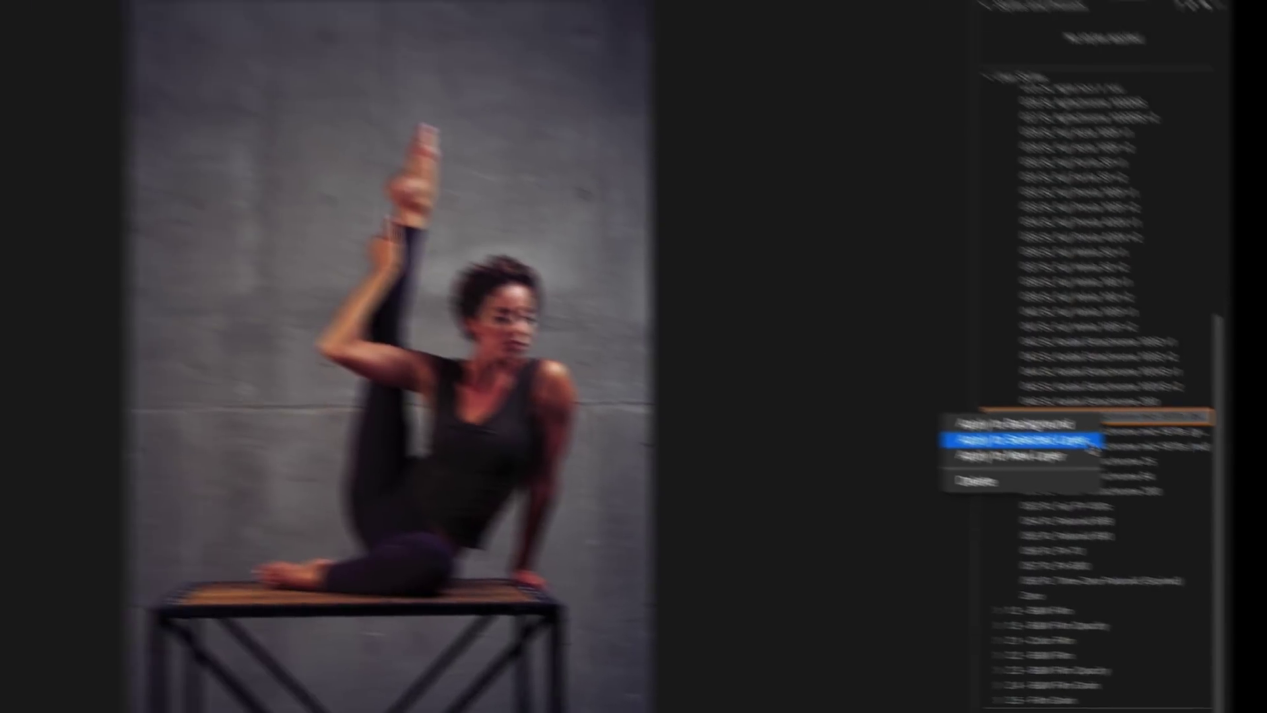
# Step: Draw a gradient mask on Layer 1, view it as a red overlay, then delete the layer
pyautogui.click(682, 287)
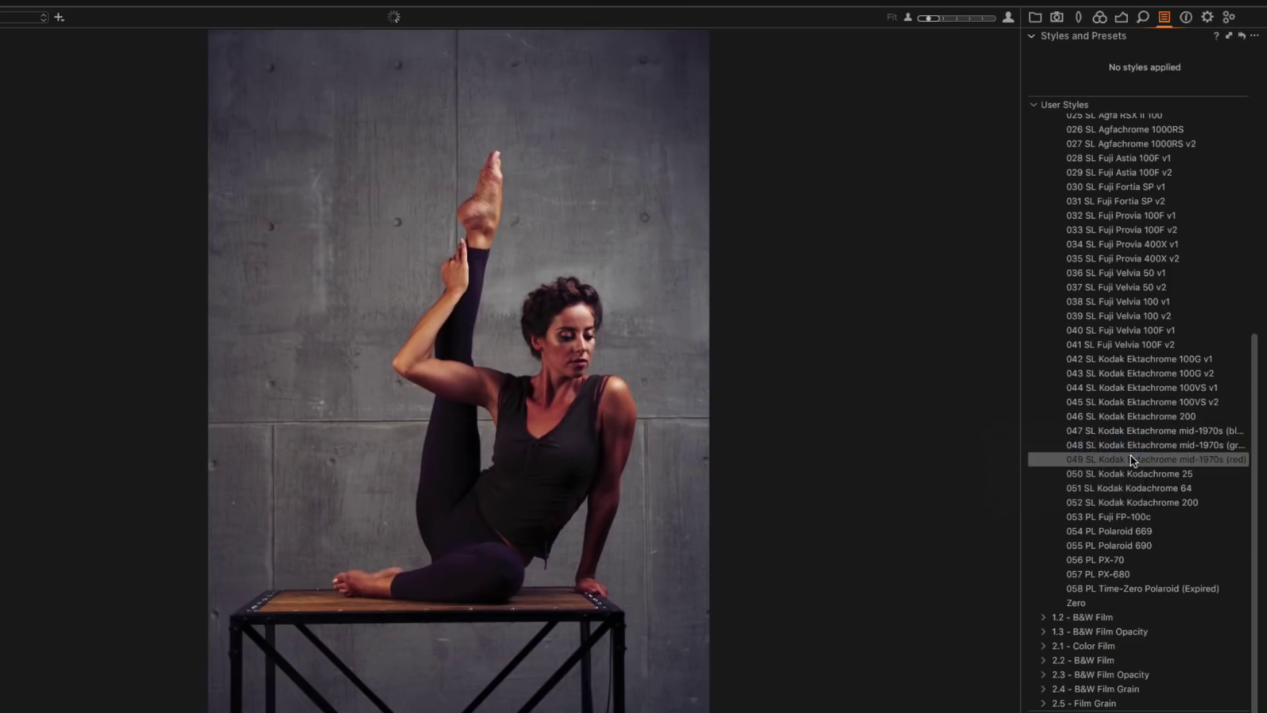
pyautogui.click(1122, 19)
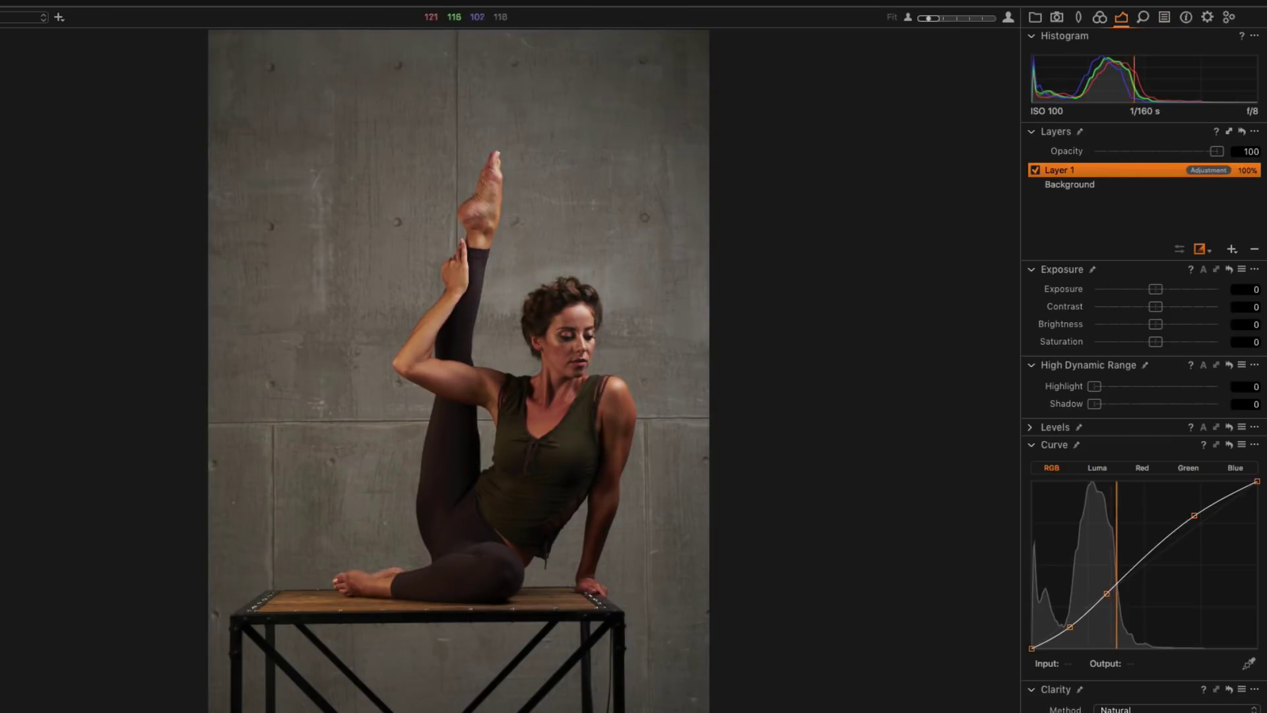
pyautogui.moveTo(276, 109)
pyautogui.mouseDown()
pyautogui.moveTo(305, 243)
pyautogui.moveTo(561, 712)
pyautogui.mouseUp()
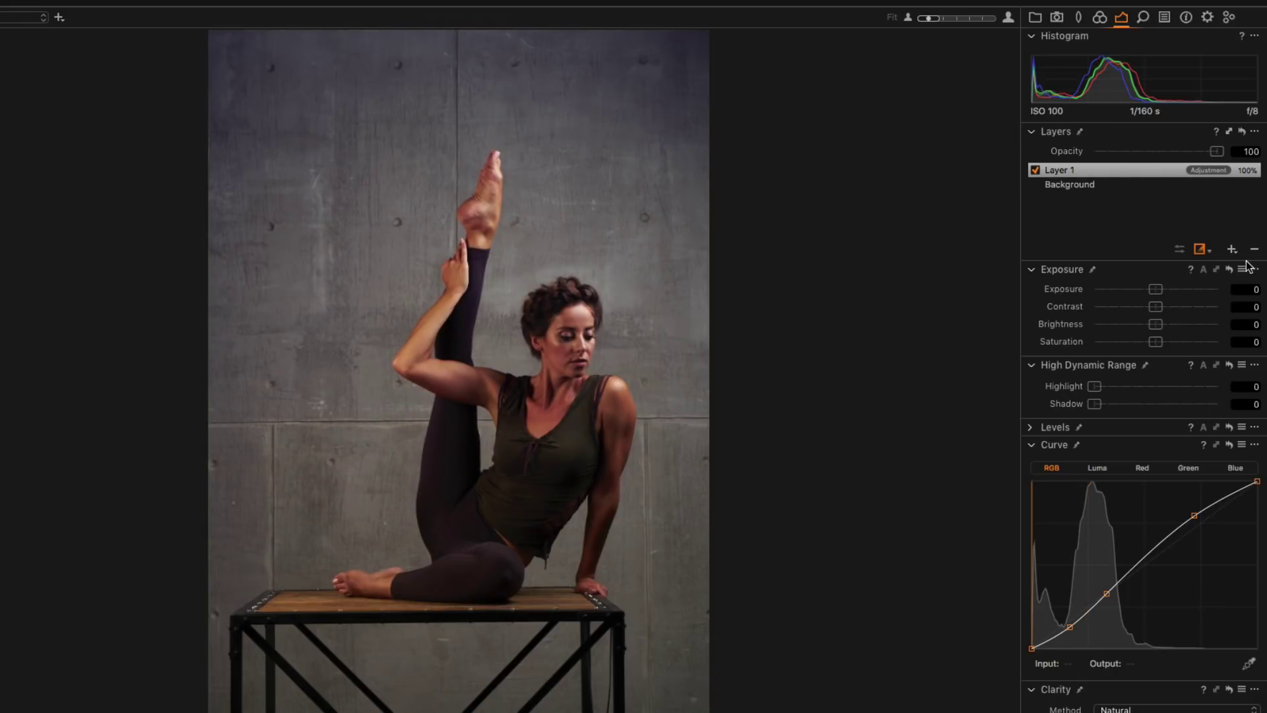
pyautogui.press('m')
pyautogui.press('m')
pyautogui.click(1252, 252)
# Step: Apply the 047 Kodak Ektachrome mid-1970s style on a new layer and lower its opacity to 64
pyautogui.click(1164, 17)
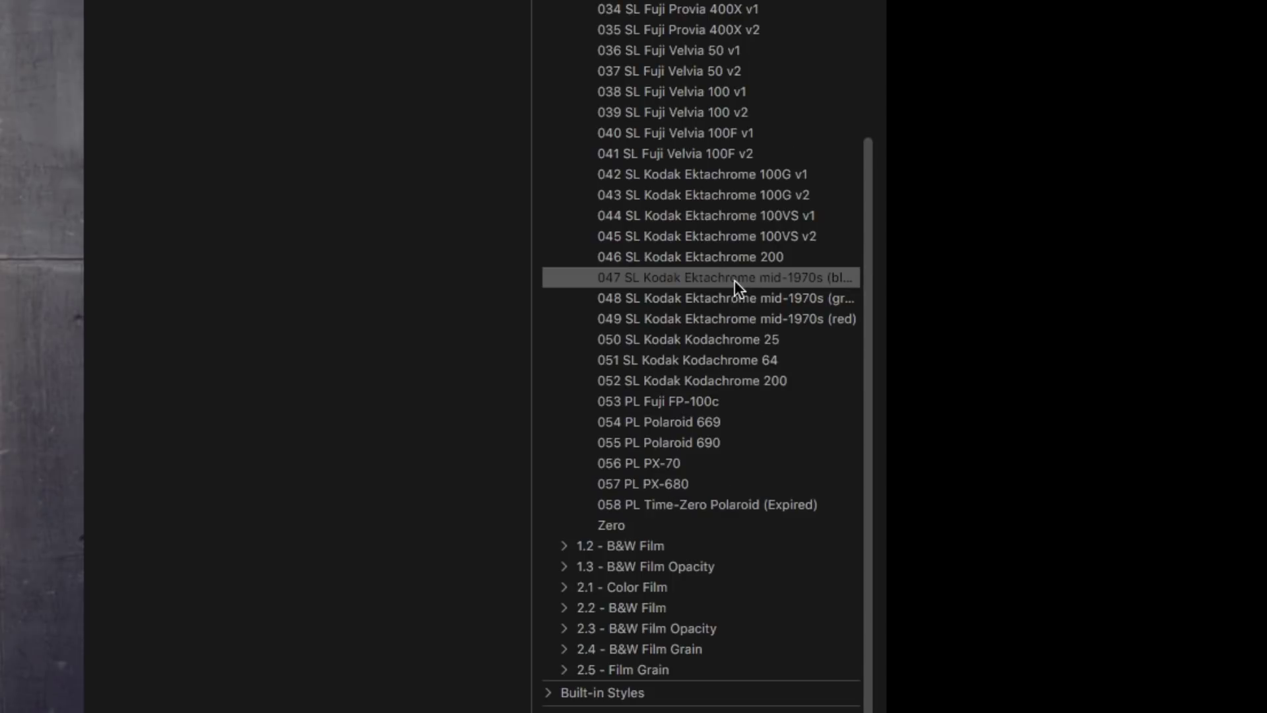
pyautogui.rightClick(1162, 419)
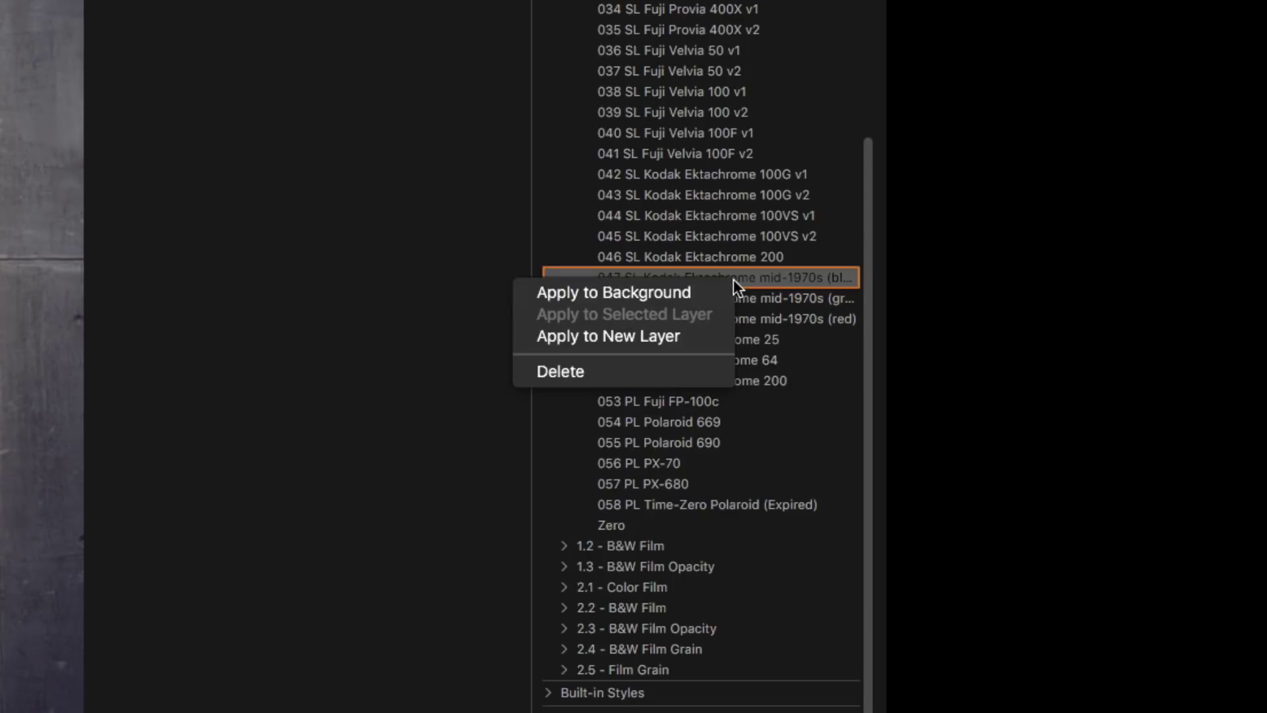
pyautogui.click(695, 335)
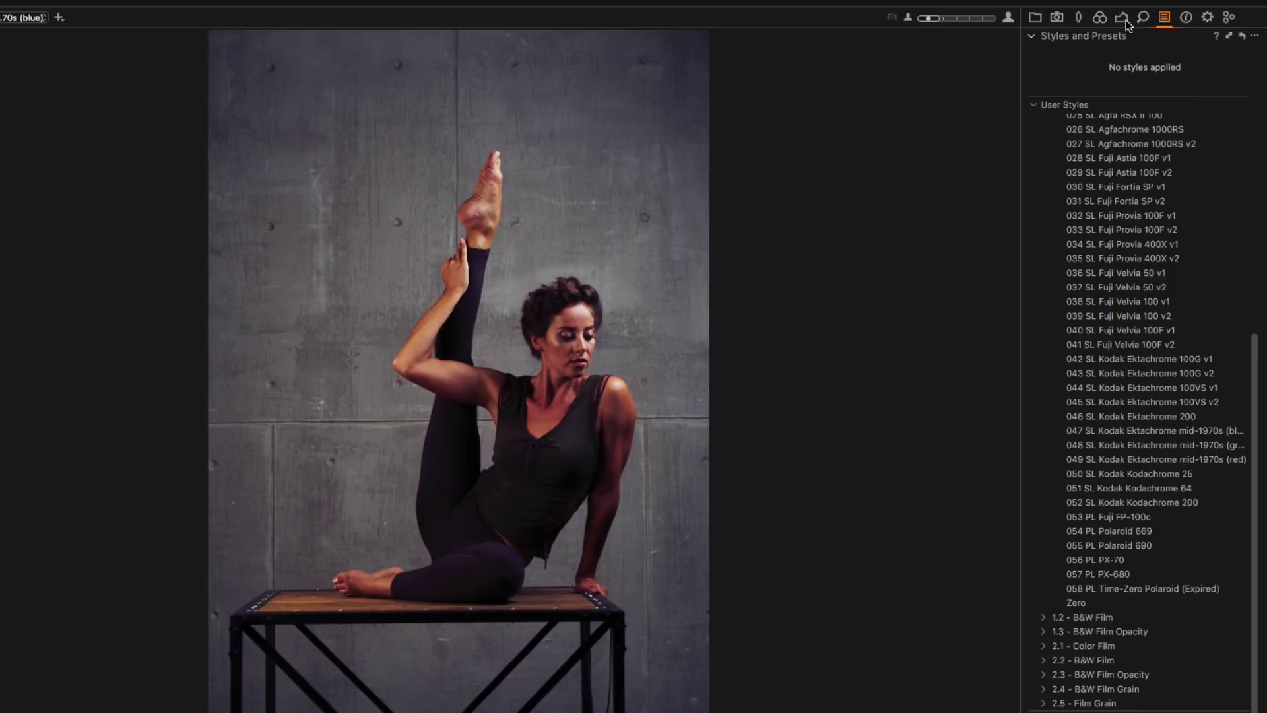
pyautogui.click(1124, 18)
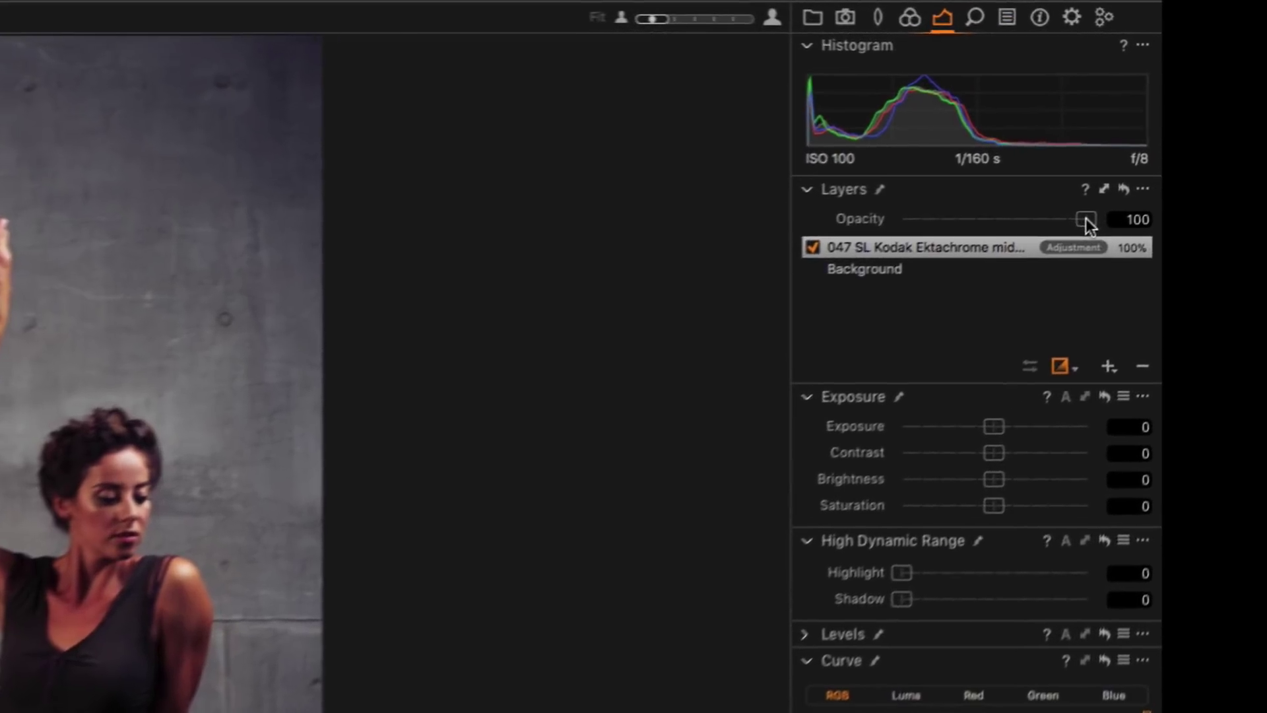
pyautogui.moveTo(1086, 218)
pyautogui.mouseDown()
pyautogui.moveTo(948, 219)
pyautogui.moveTo(1066, 222)
pyautogui.mouseUp()
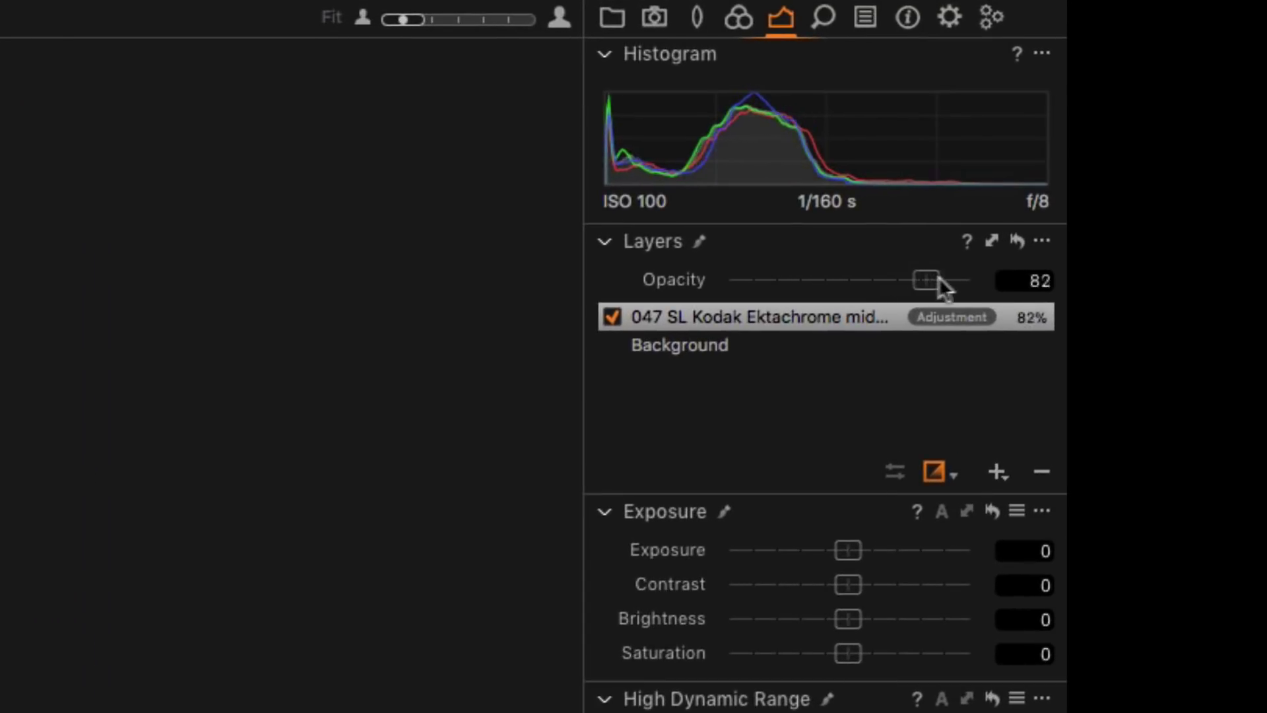
pyautogui.moveTo(940, 281); pyautogui.dragTo(911, 271)
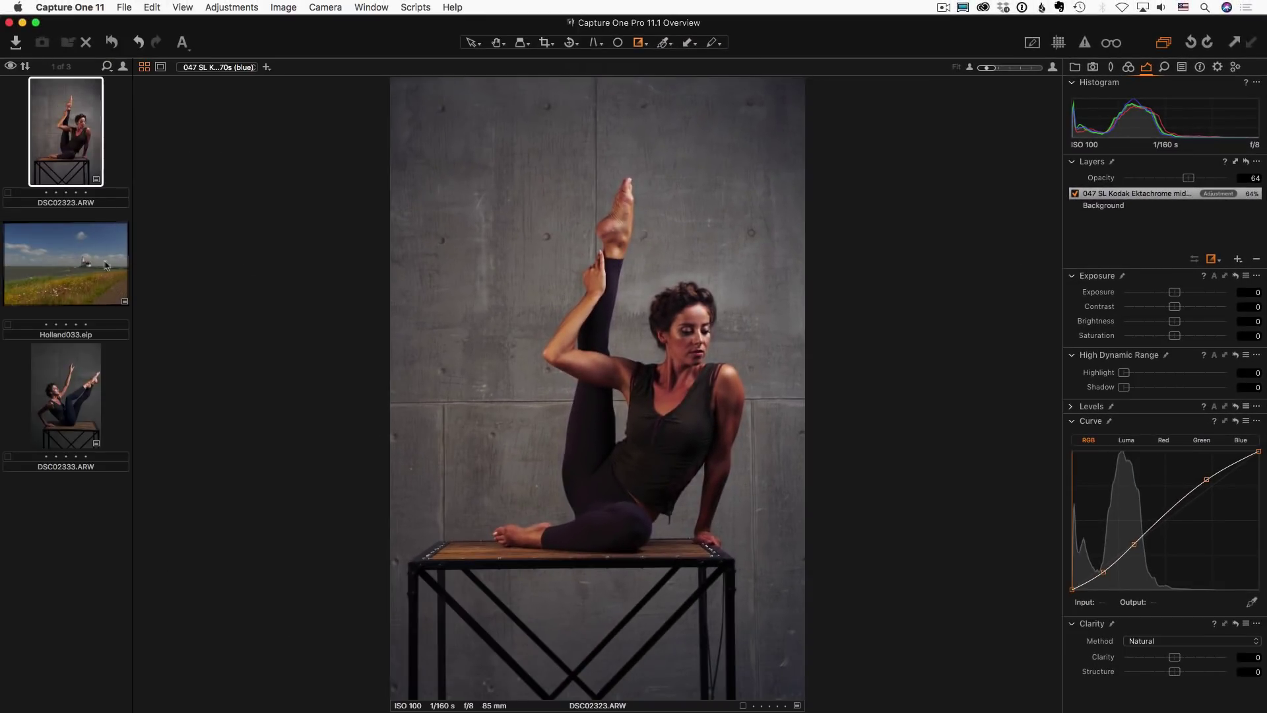
# Step: Apply 036 Kodak Royal Gold 400 v3 Summer to the lighthouse photo on a new layer at 50% opacity
pyautogui.click(106, 265)
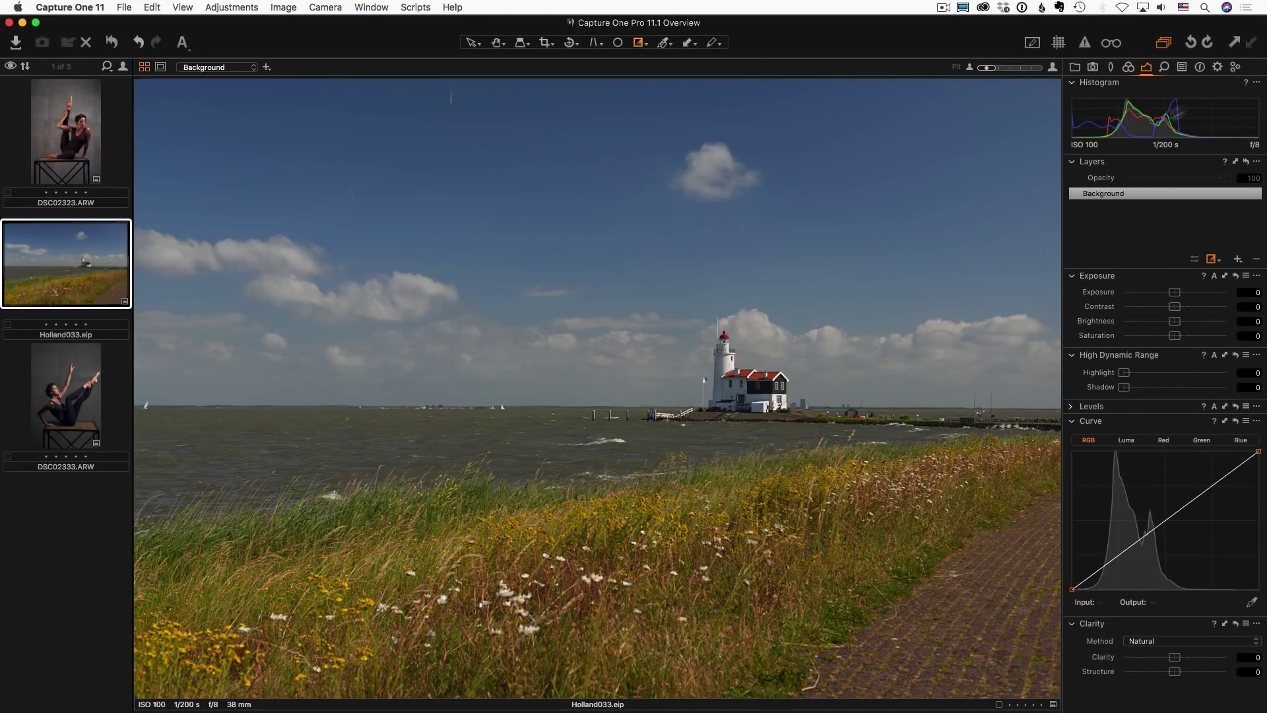
pyautogui.click(1181, 68)
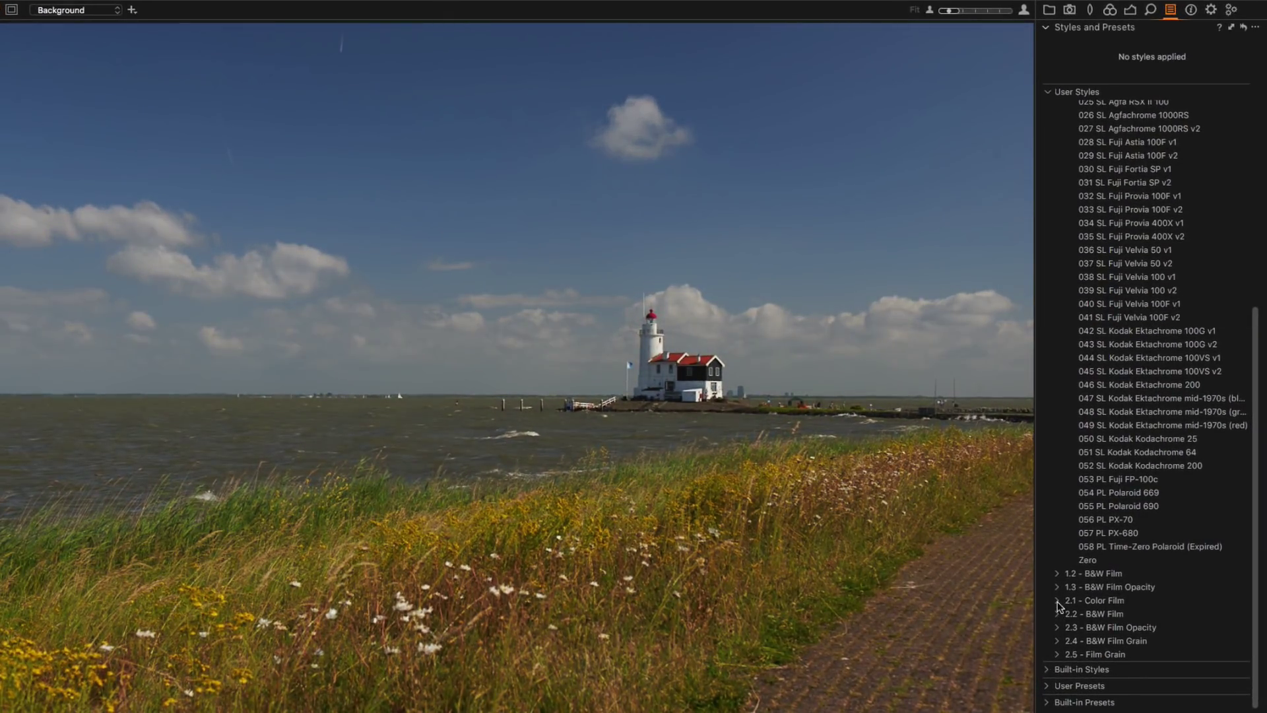
pyautogui.click(1057, 600)
pyautogui.scroll(-5, 1057, 601)
pyautogui.scroll(-5, 1057, 600)
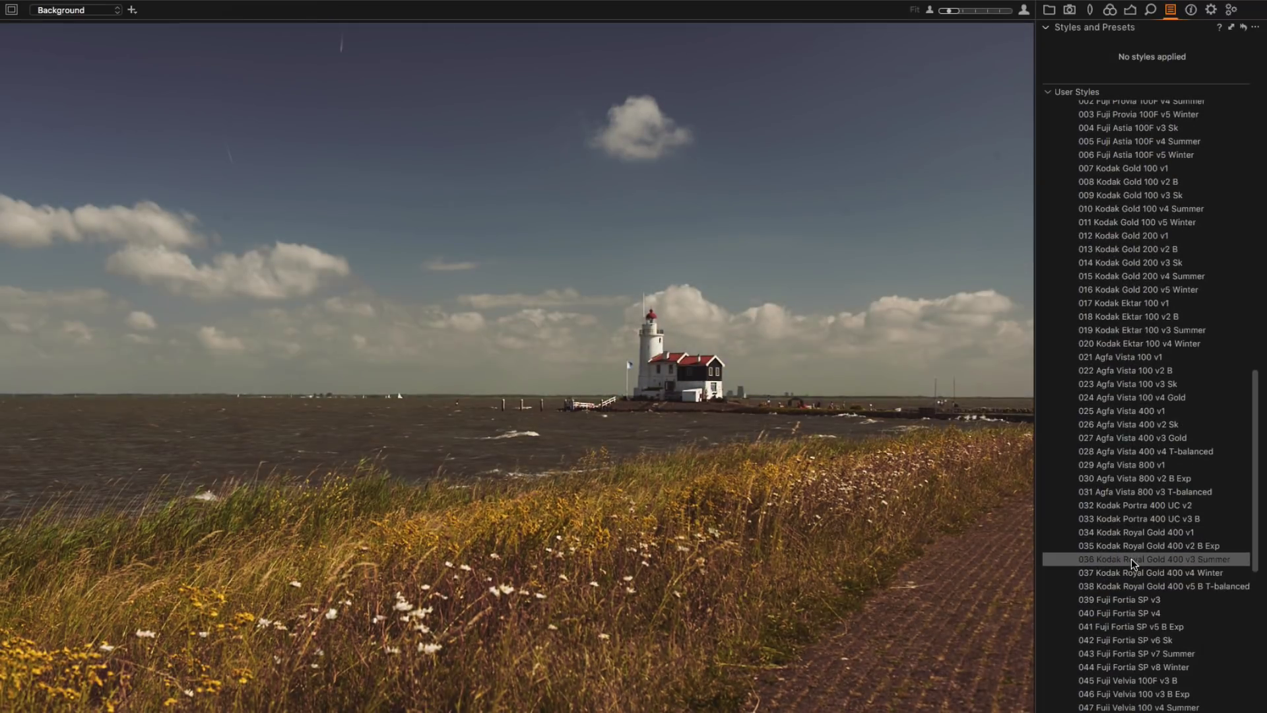
pyautogui.rightClick(1130, 559)
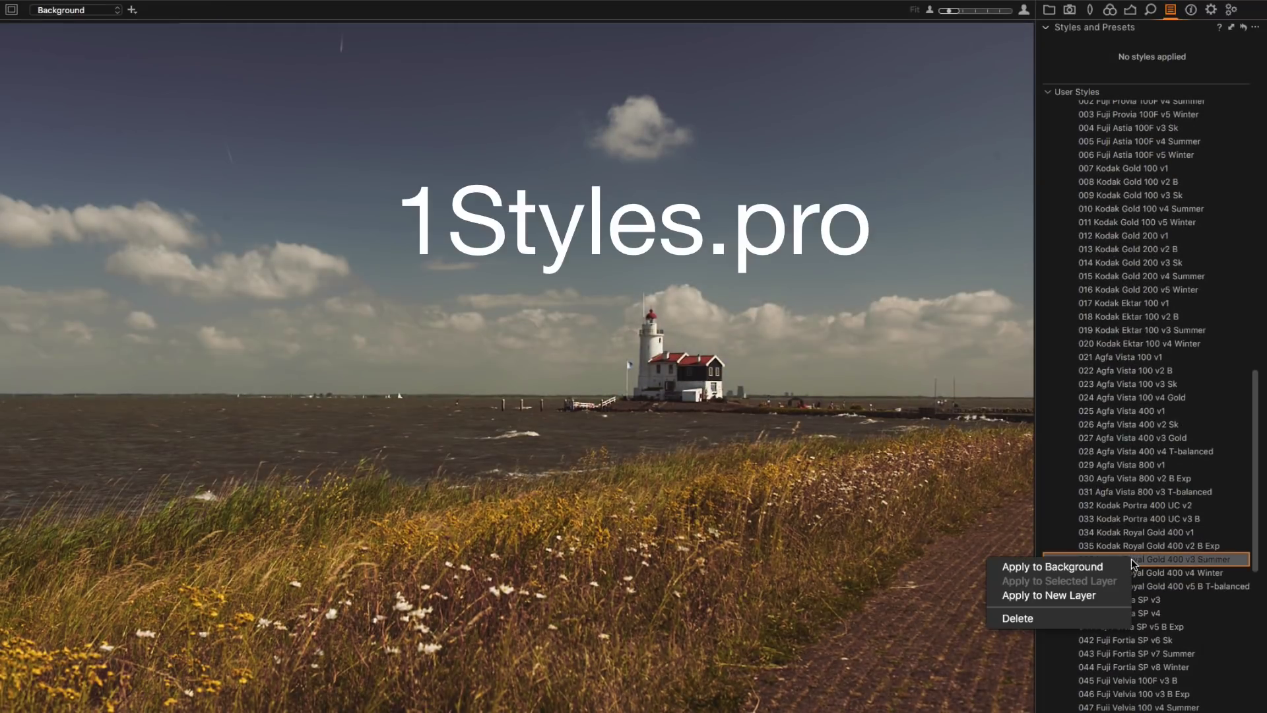
pyautogui.click(1104, 595)
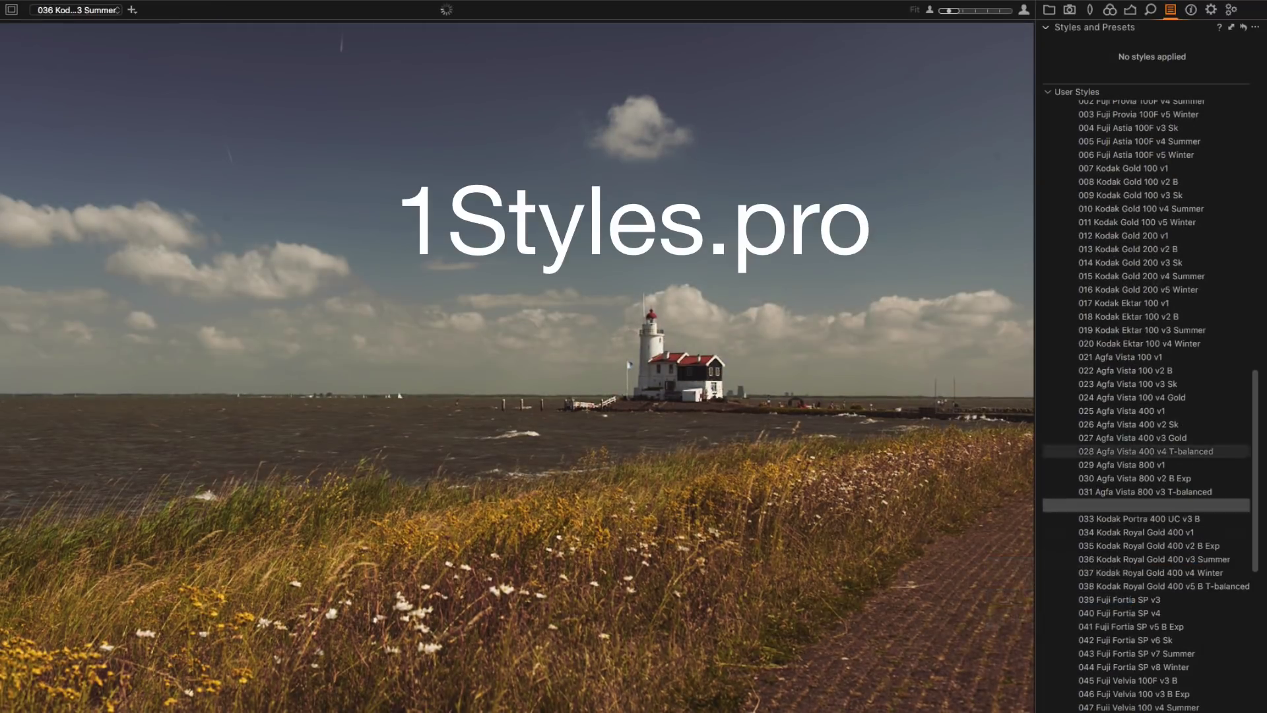
pyautogui.click(1132, 11)
pyautogui.moveTo(1219, 136); pyautogui.dragTo(1160, 143)
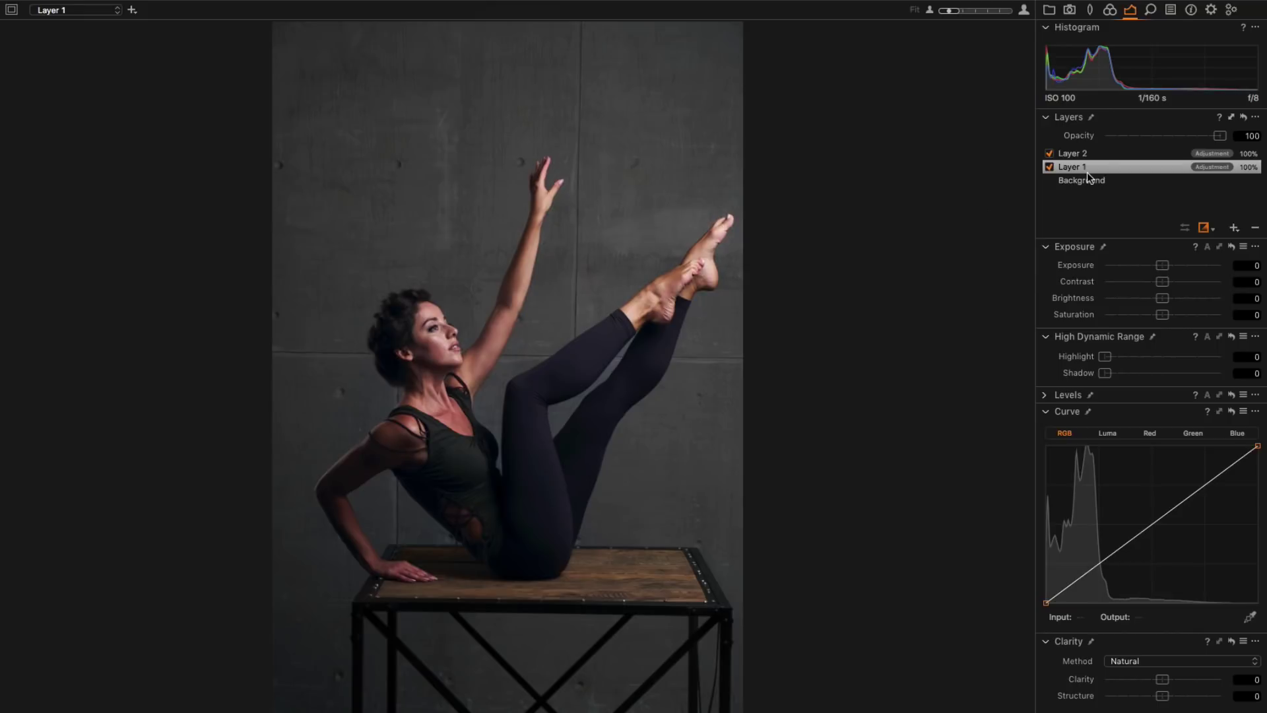
# Step: Check Layer 1's mask, then apply the 052 Kodak Max 800 v4 Winter style to Layer 1
pyautogui.press('m')
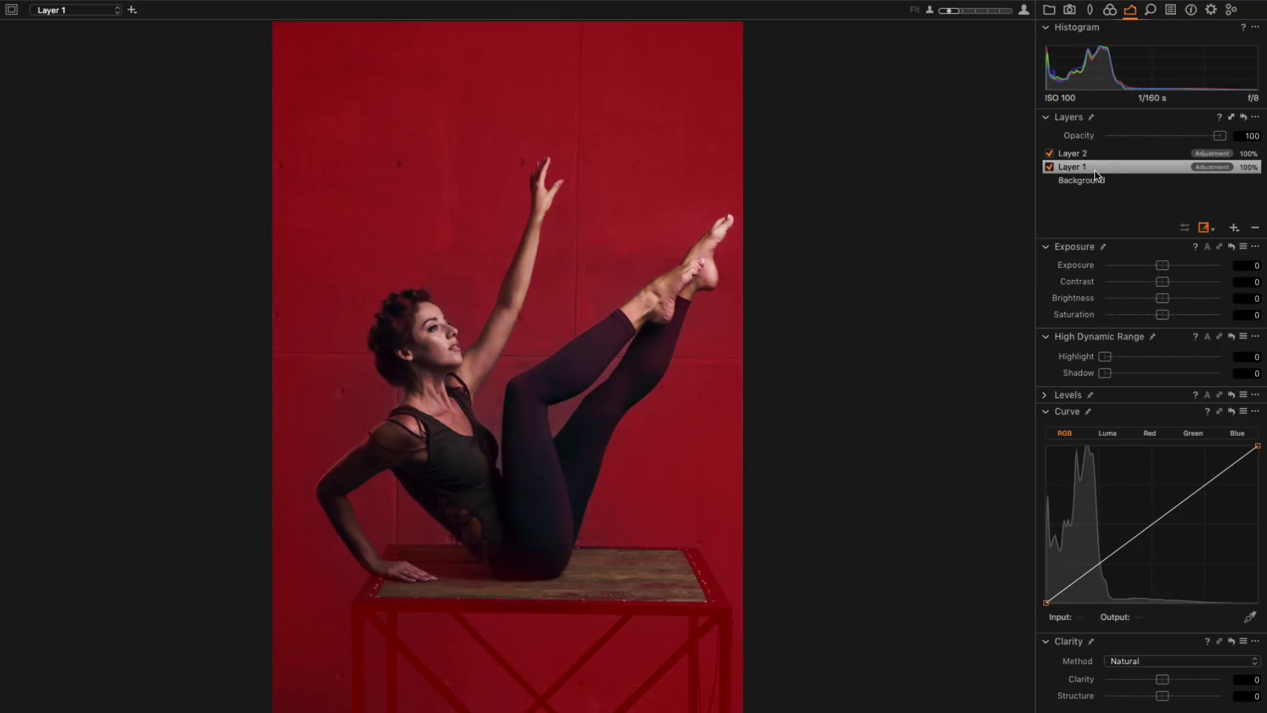
pyautogui.press('m')
pyautogui.click(1172, 12)
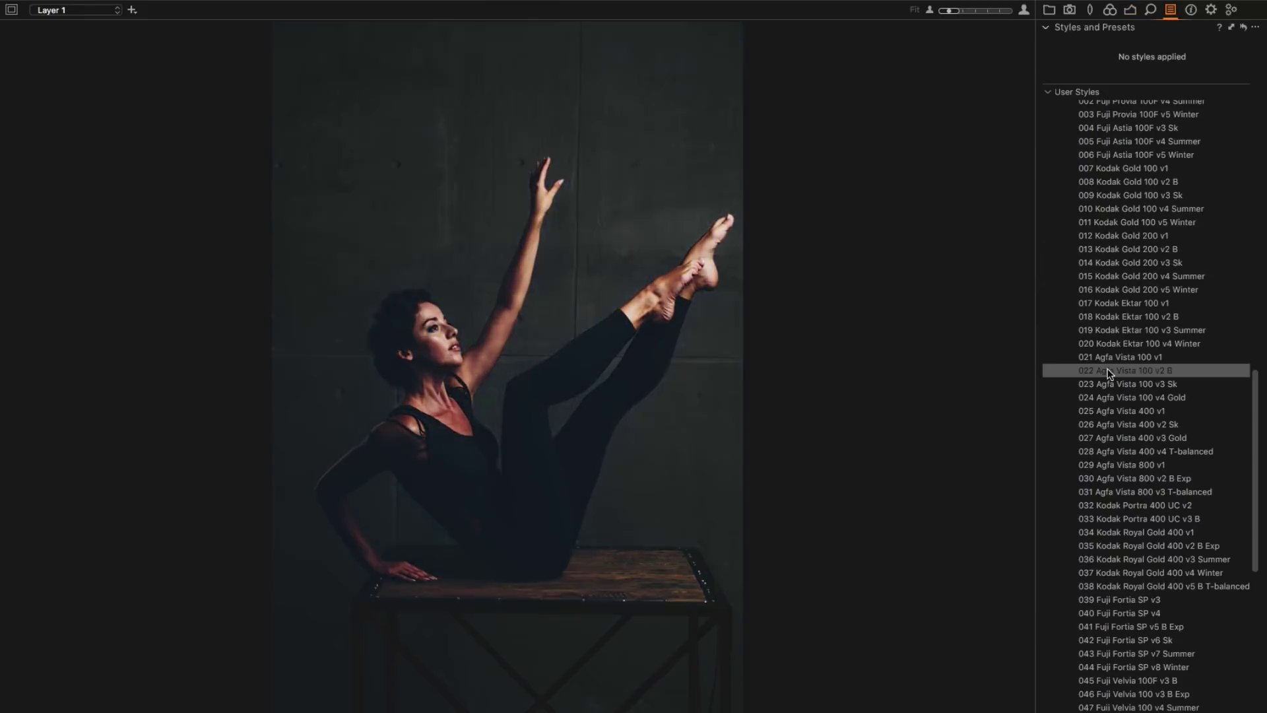
pyautogui.scroll(-5, 1102, 396)
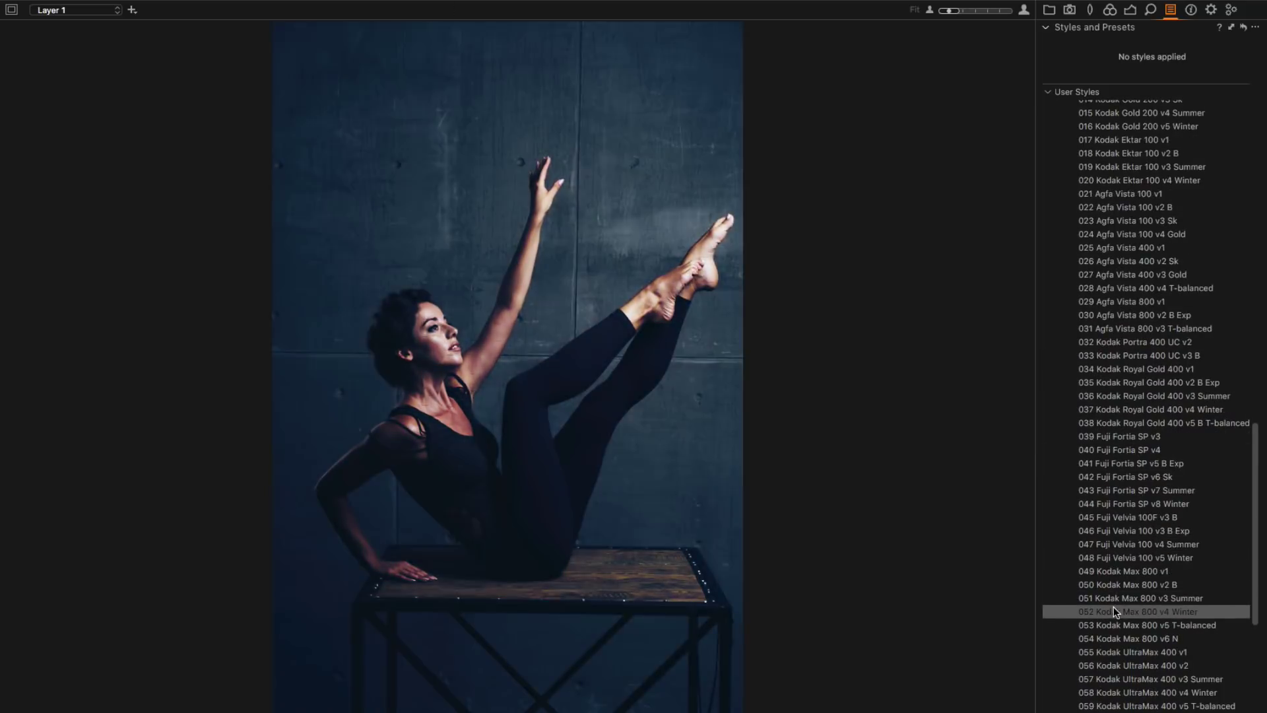
pyautogui.rightClick(1114, 607)
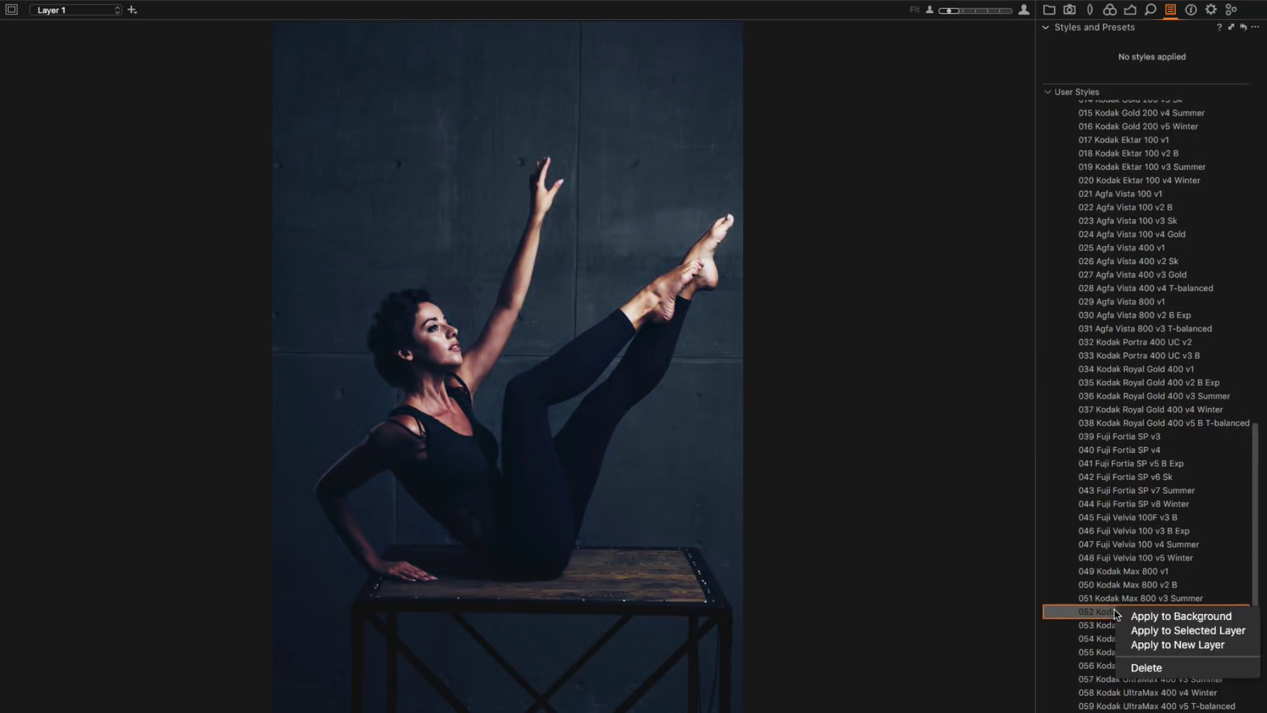
pyautogui.click(1149, 627)
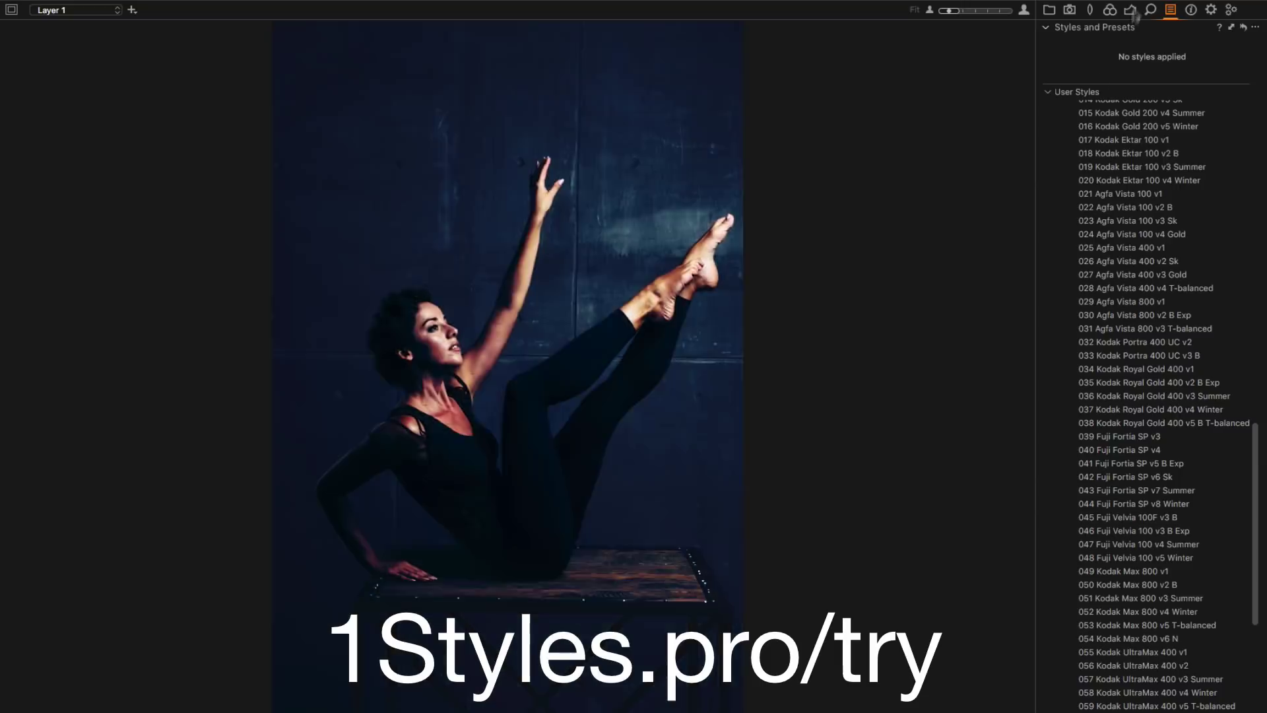
# Step: Toggle Layer 1 off and on twice to compare the cool blue look
pyautogui.click(1131, 11)
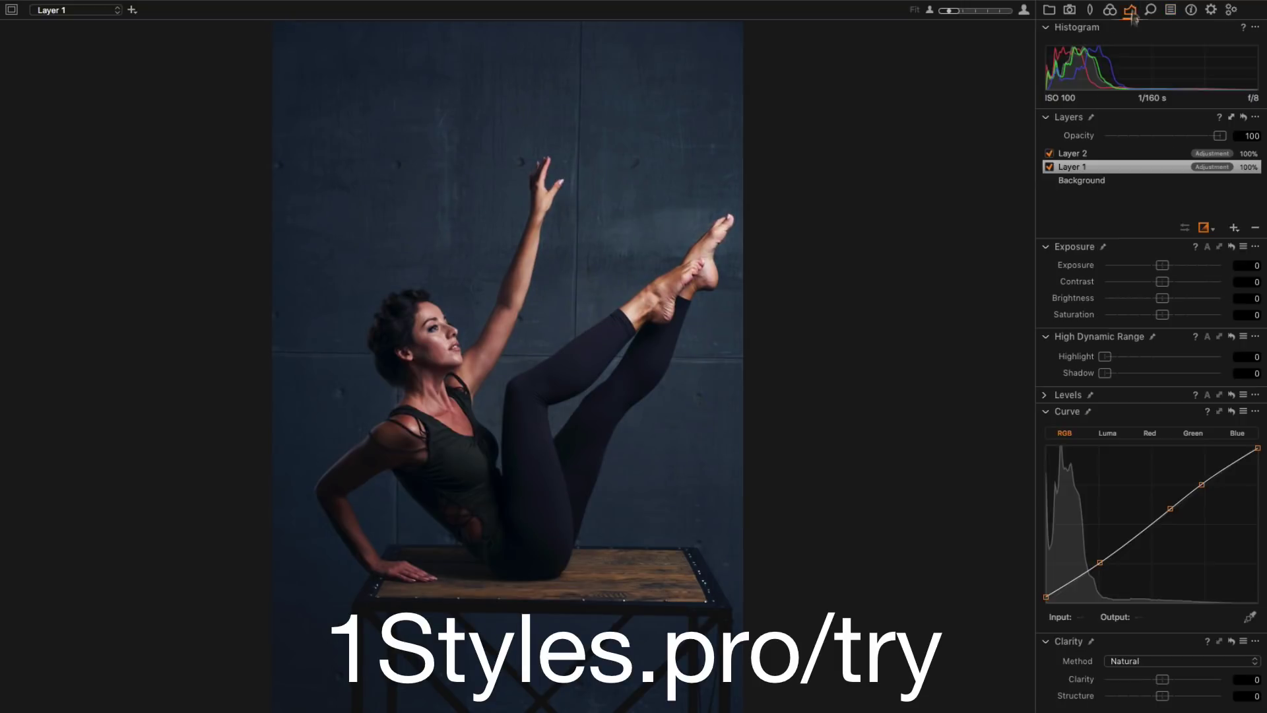
pyautogui.click(1049, 167)
pyautogui.click(1049, 167)
pyautogui.click(1049, 167)
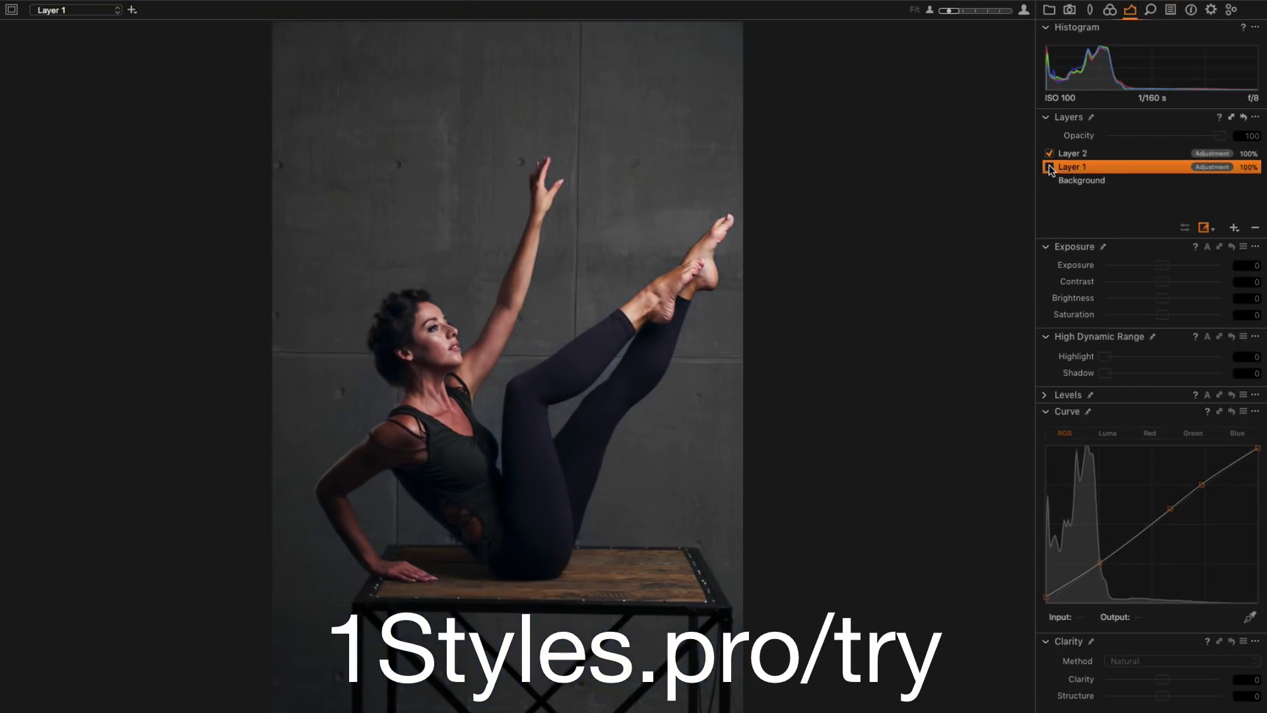
pyautogui.click(1049, 167)
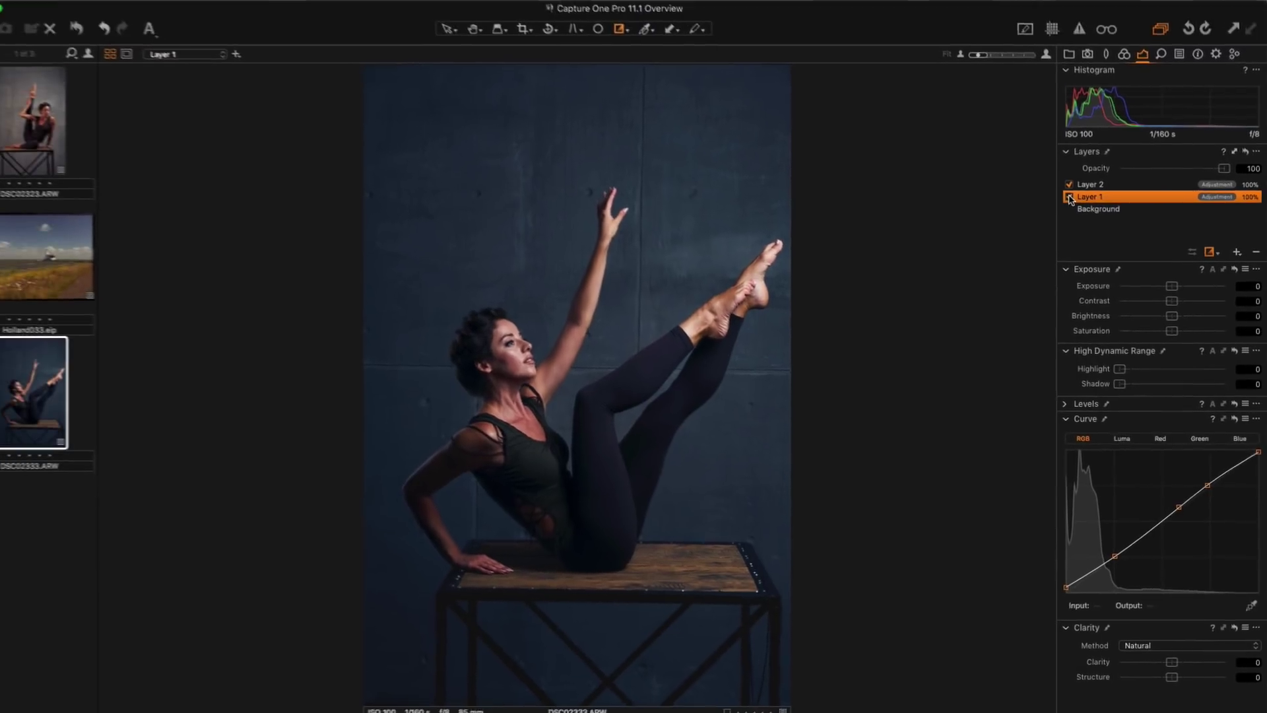
# Step: Under Other > Layers, assign ^⌥Z to Toggle Layer On/Off and ^⌥A to Select Background Layer
pyautogui.click(56, 6)
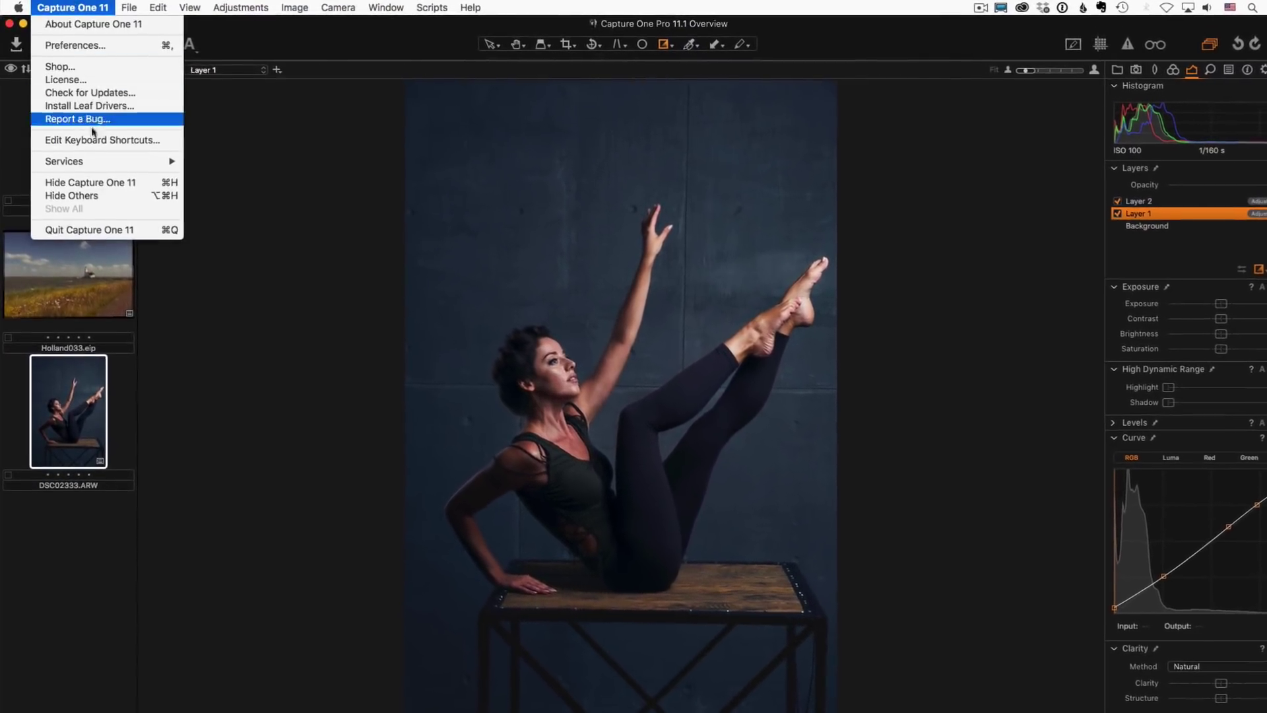
pyautogui.click(93, 140)
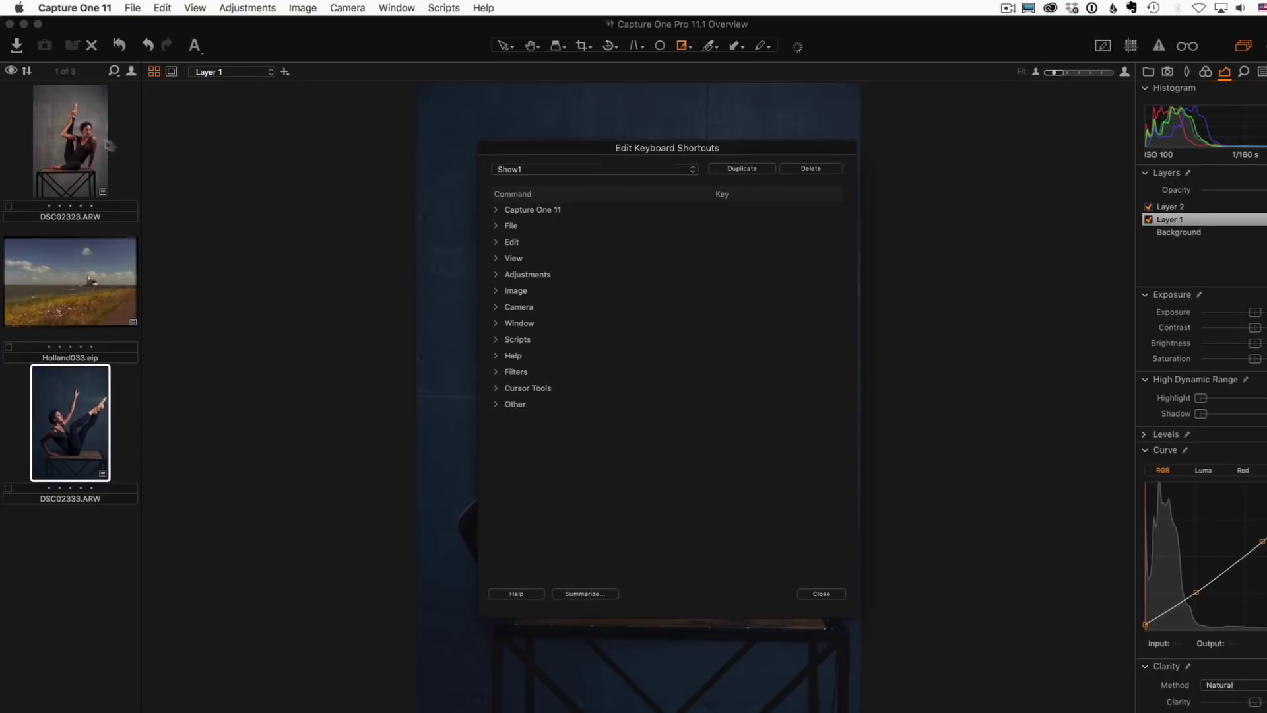
pyautogui.click(508, 415)
pyautogui.scroll(-4, 515, 422)
pyautogui.click(520, 522)
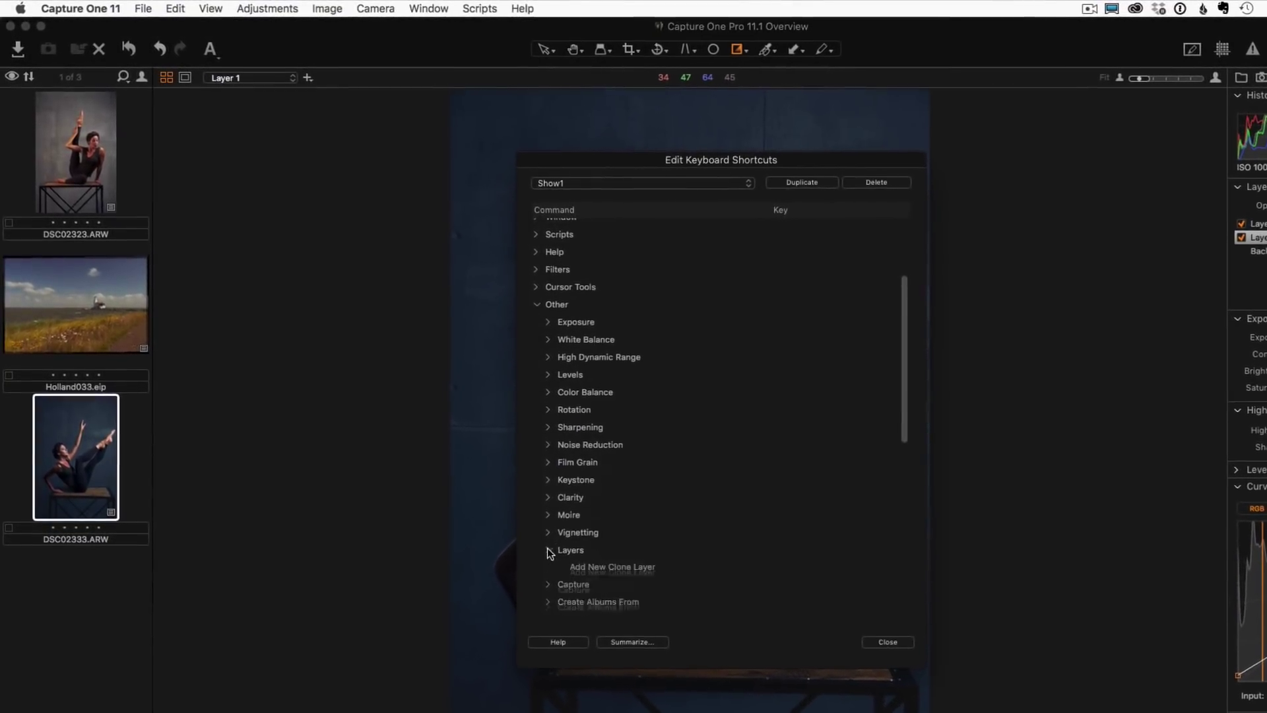
pyautogui.scroll(-10, 726, 554)
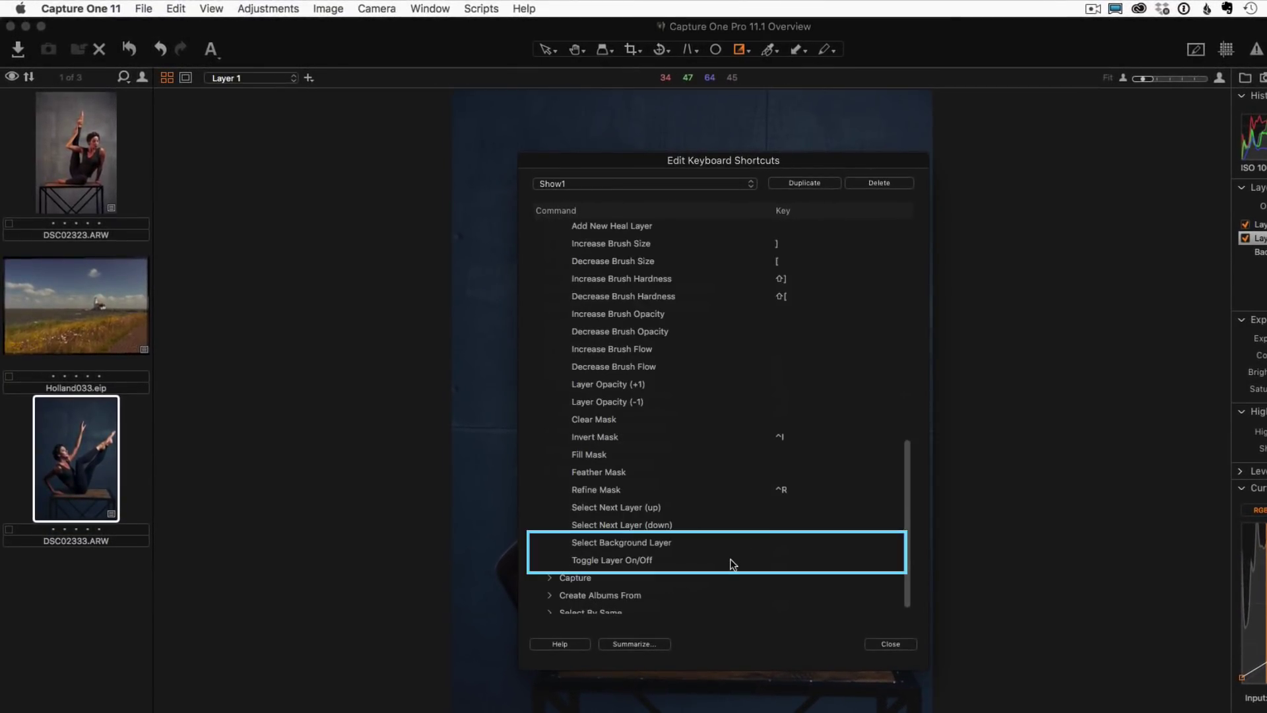
pyautogui.click(730, 560)
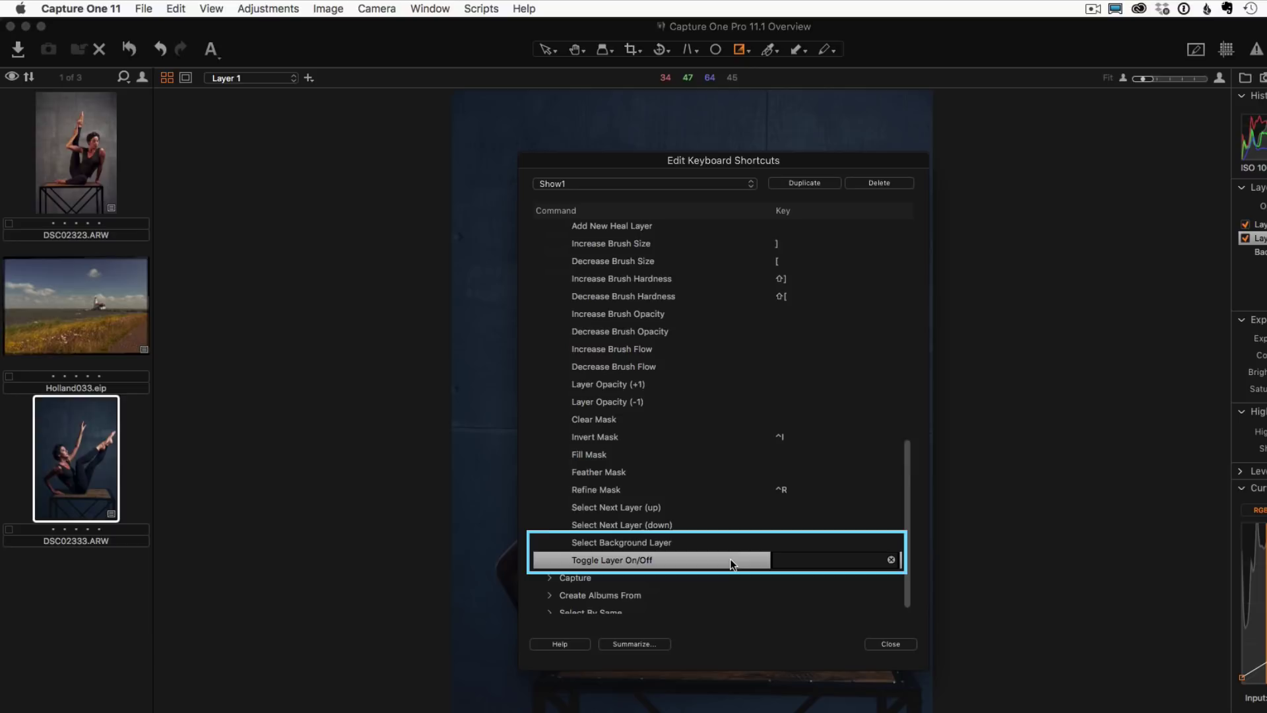
pyautogui.hotkey('ctrl', 'alt', 'z')
pyautogui.click(747, 542)
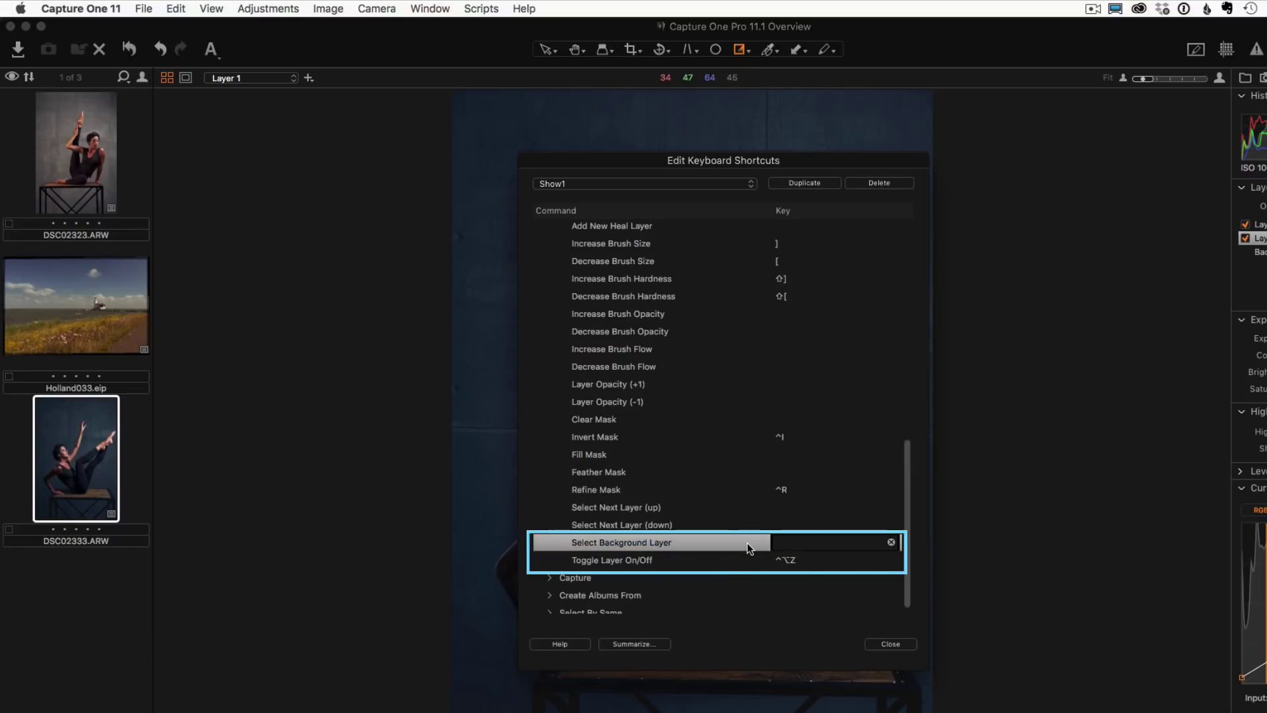
pyautogui.hotkey('ctrl', 'alt', 'a')
# Step: Close the shortcut editor and test ^⌥Z to toggle Layer 1 and ^⌥A to select Background
pyautogui.click(884, 647)
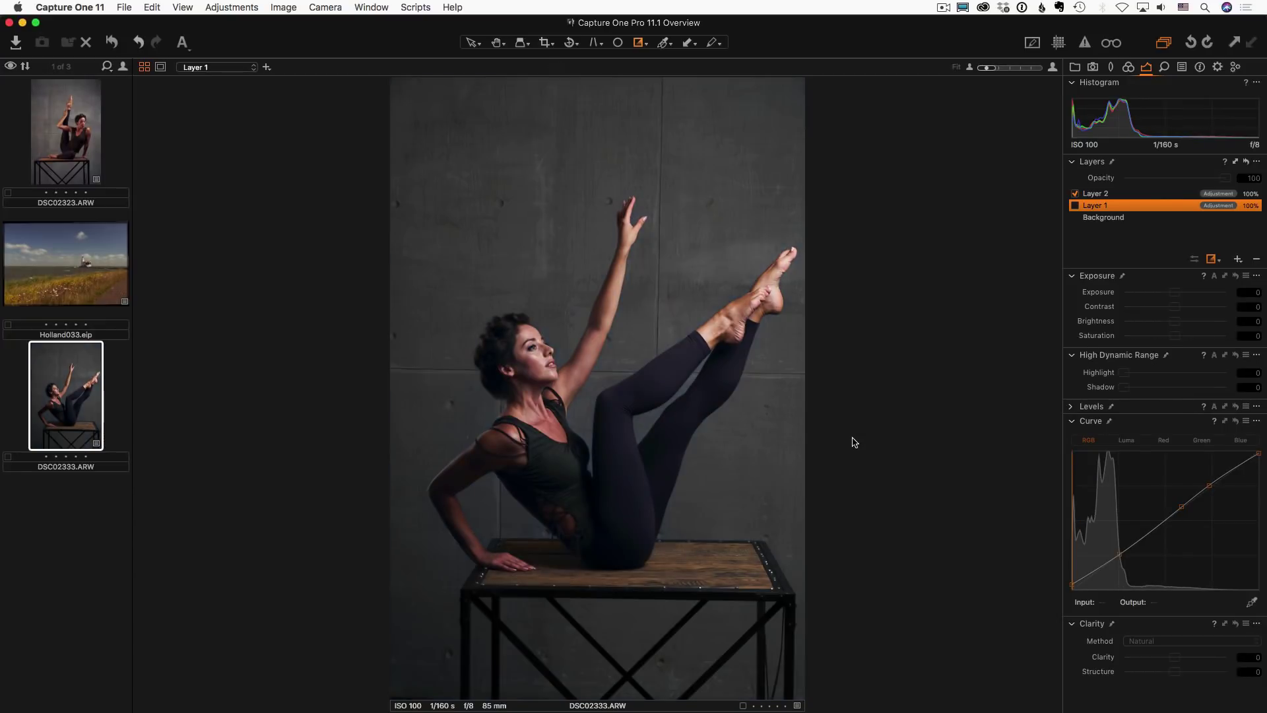
pyautogui.hotkey('ctrl', 'alt', 'z')
pyautogui.hotkey('ctrl', 'alt', 'z')
pyautogui.hotkey('ctrl', 'alt', 'z')
pyautogui.hotkey('ctrl', 'alt', 'z')
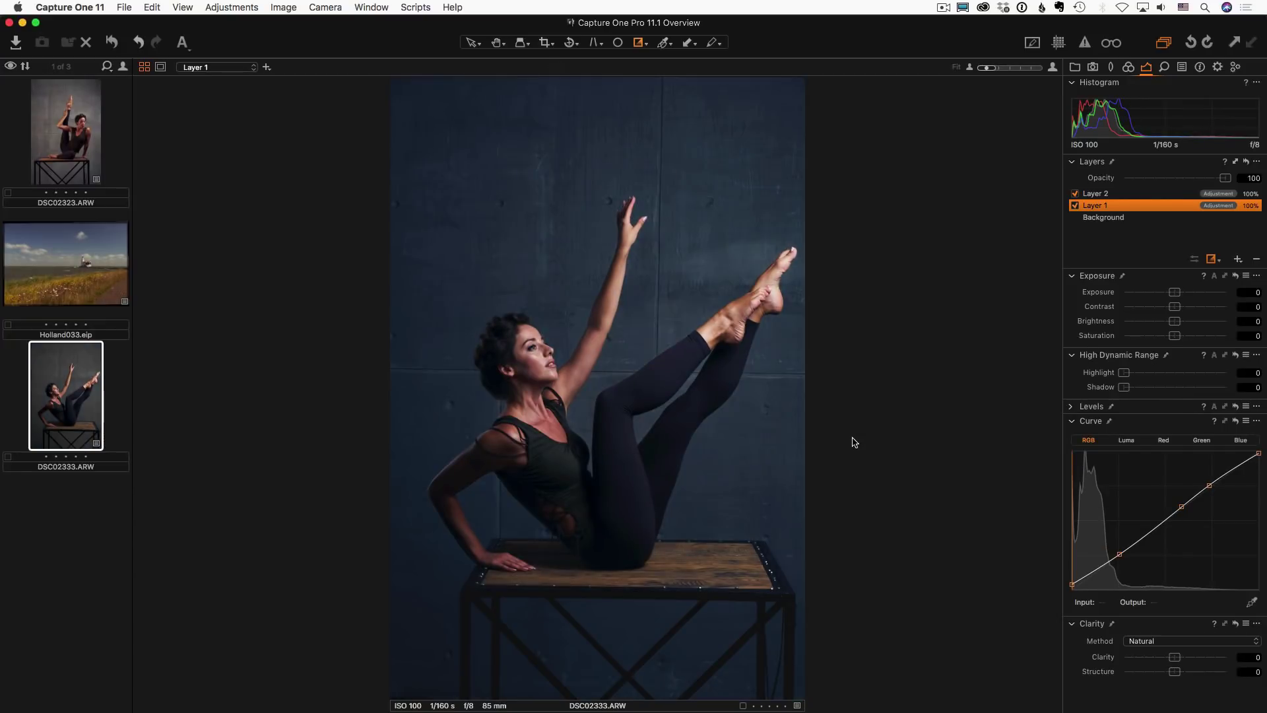
pyautogui.hotkey('ctrl', 'alt', 'a')
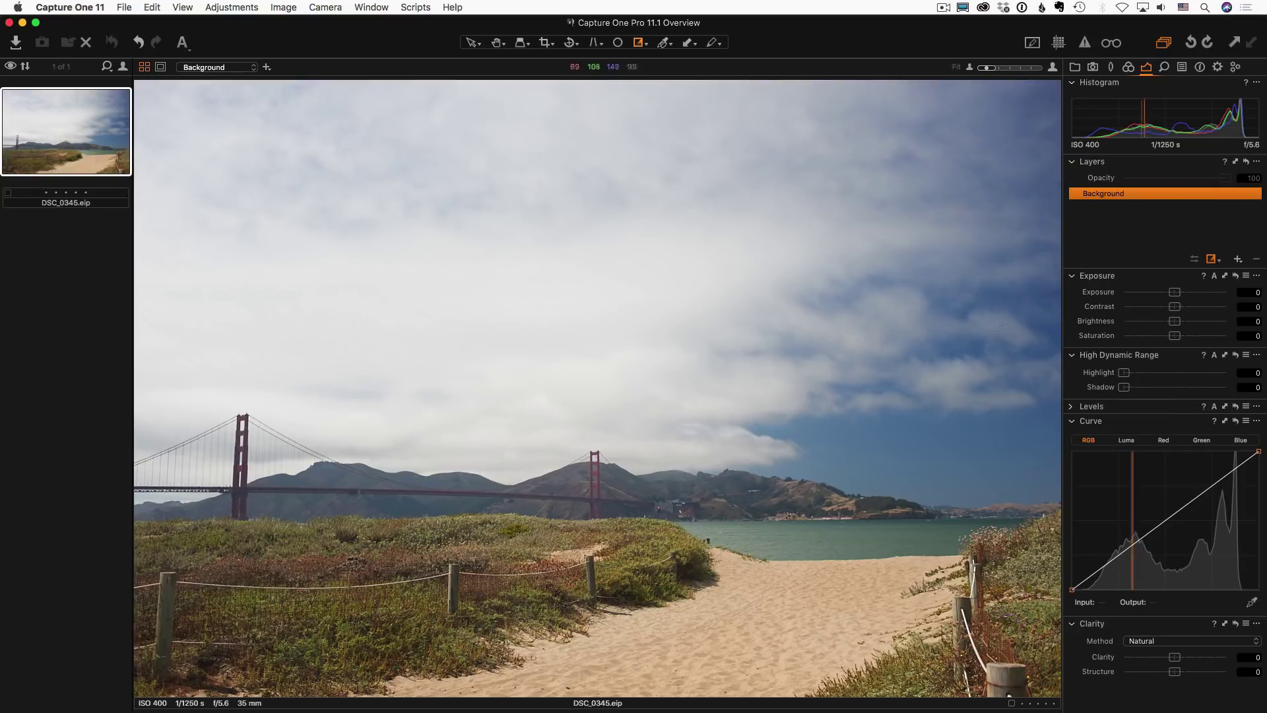
# Step: Apply Built-in Styles > SPRING > SPR-07 to the Golden Gate beach photo and return to Exposure
pyautogui.click(1181, 67)
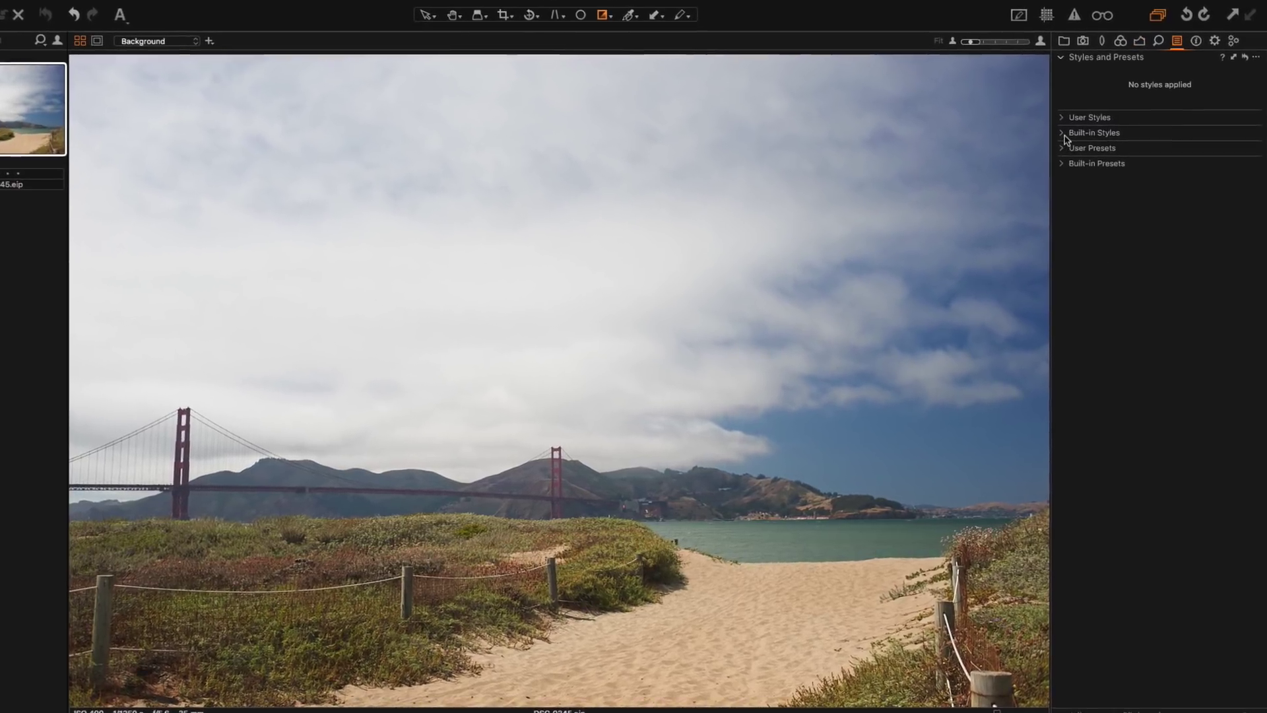
pyautogui.click(1064, 135)
pyautogui.click(1072, 159)
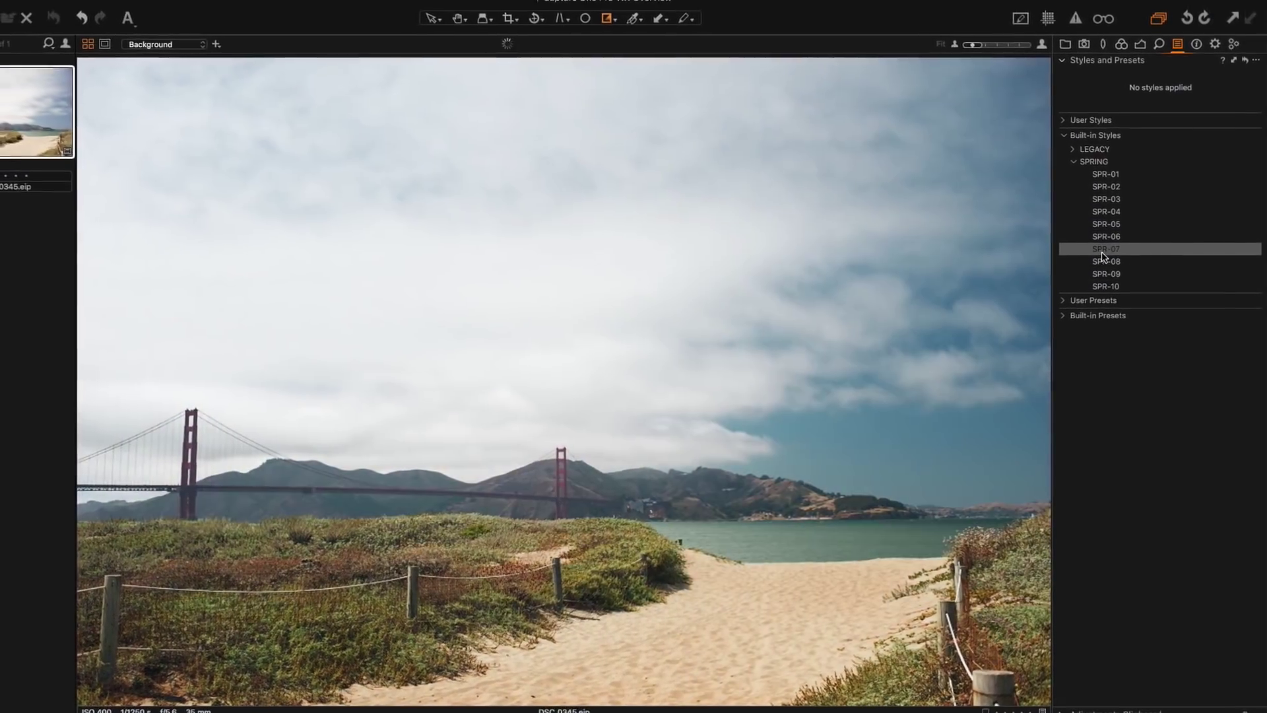
pyautogui.click(1100, 238)
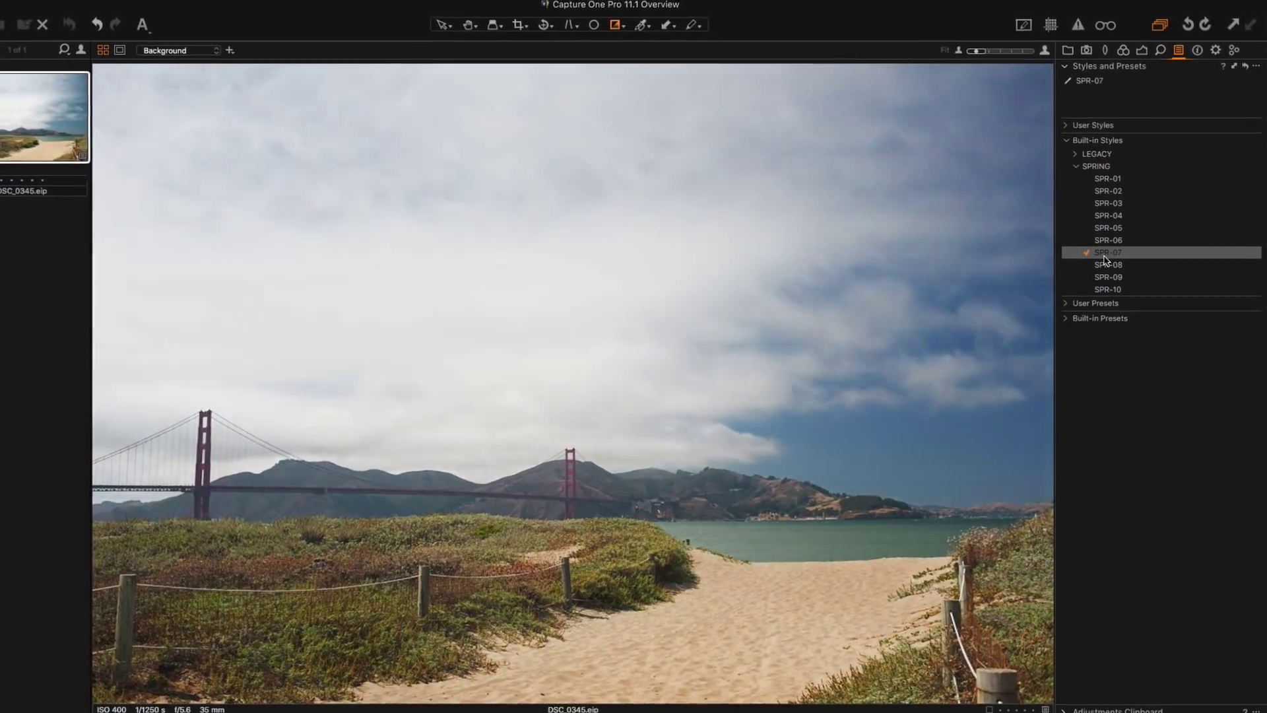
pyautogui.click(1141, 50)
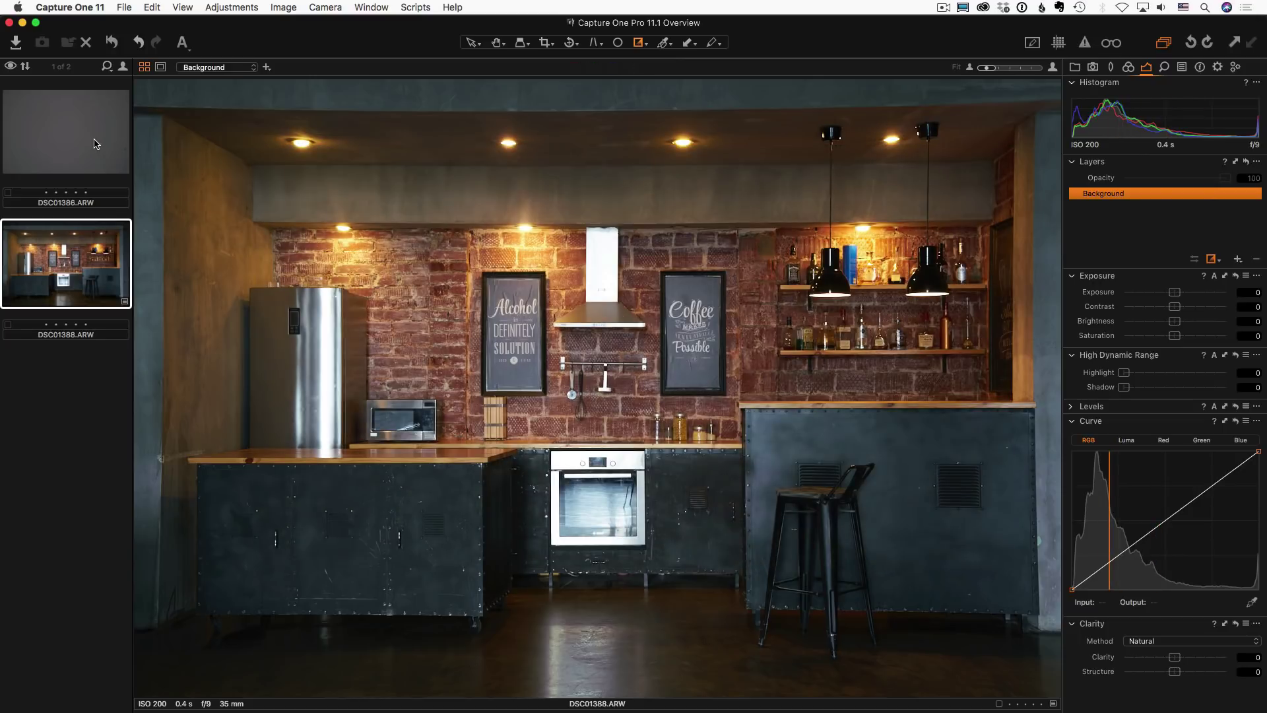
# Step: Create an LCC from DSC01386 with dust removal information, then view it in the Lens tab
pyautogui.click(95, 144)
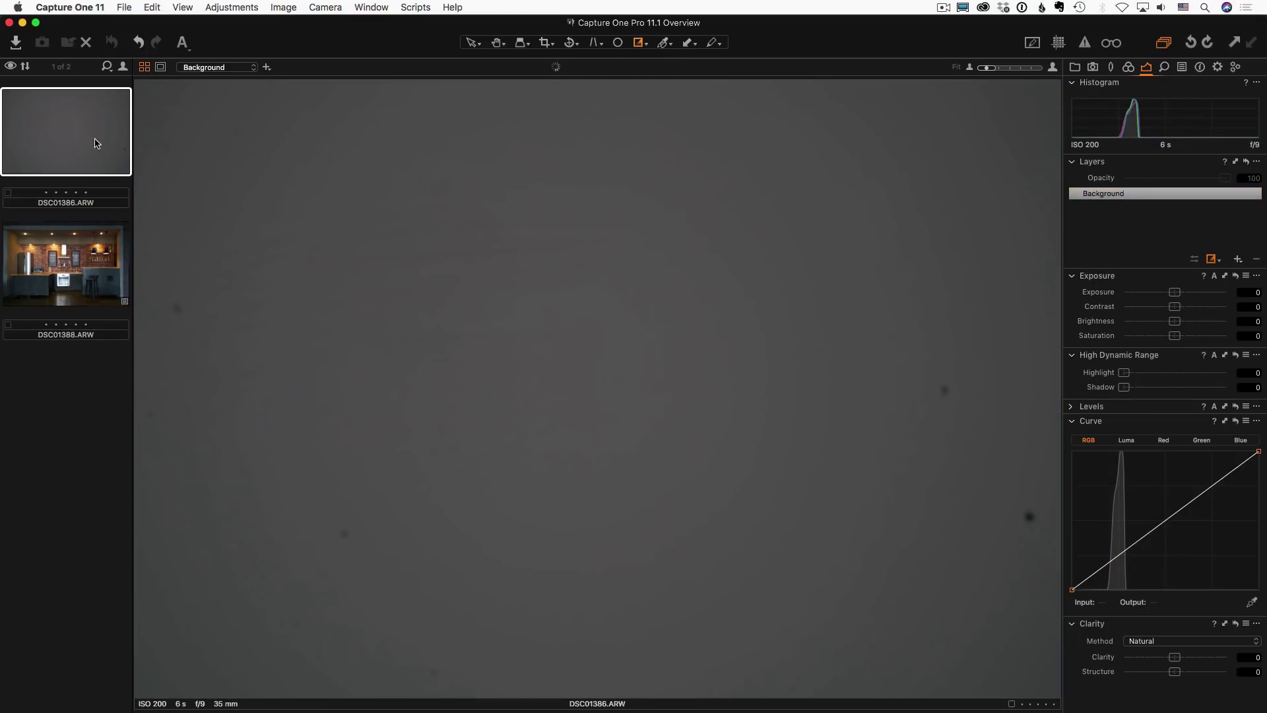
pyautogui.rightClick(101, 156)
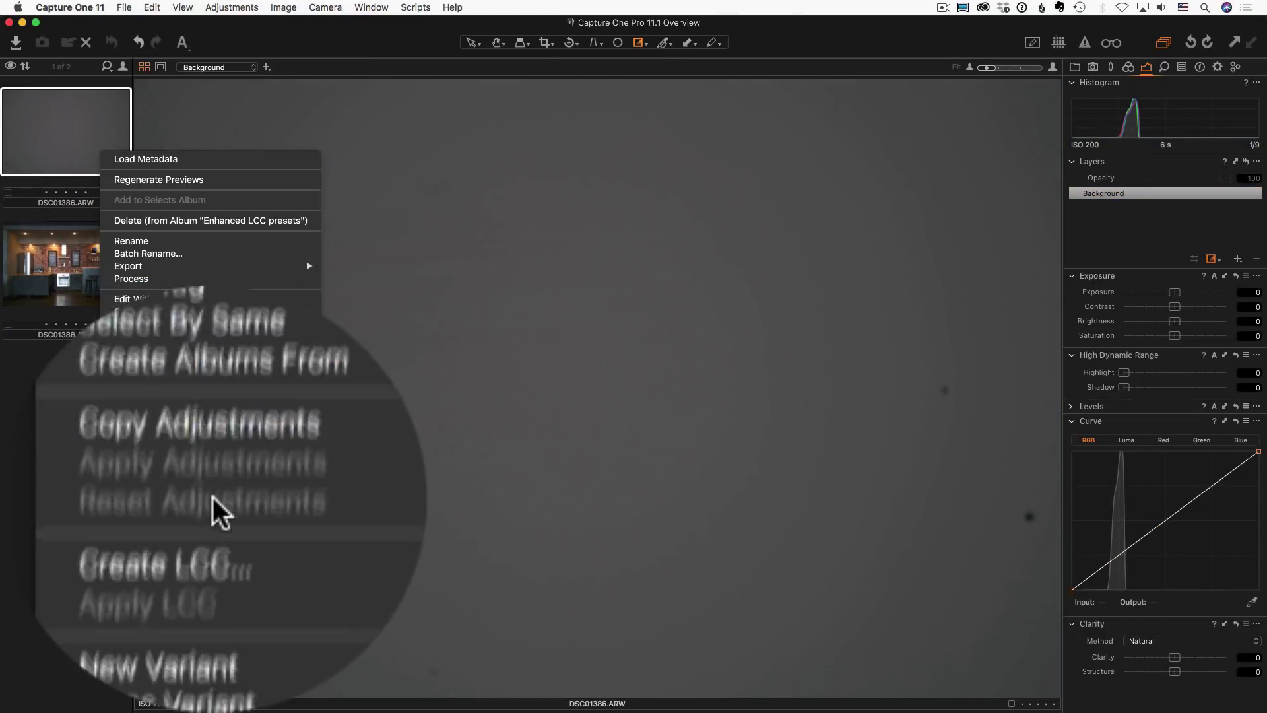
pyautogui.click(155, 379)
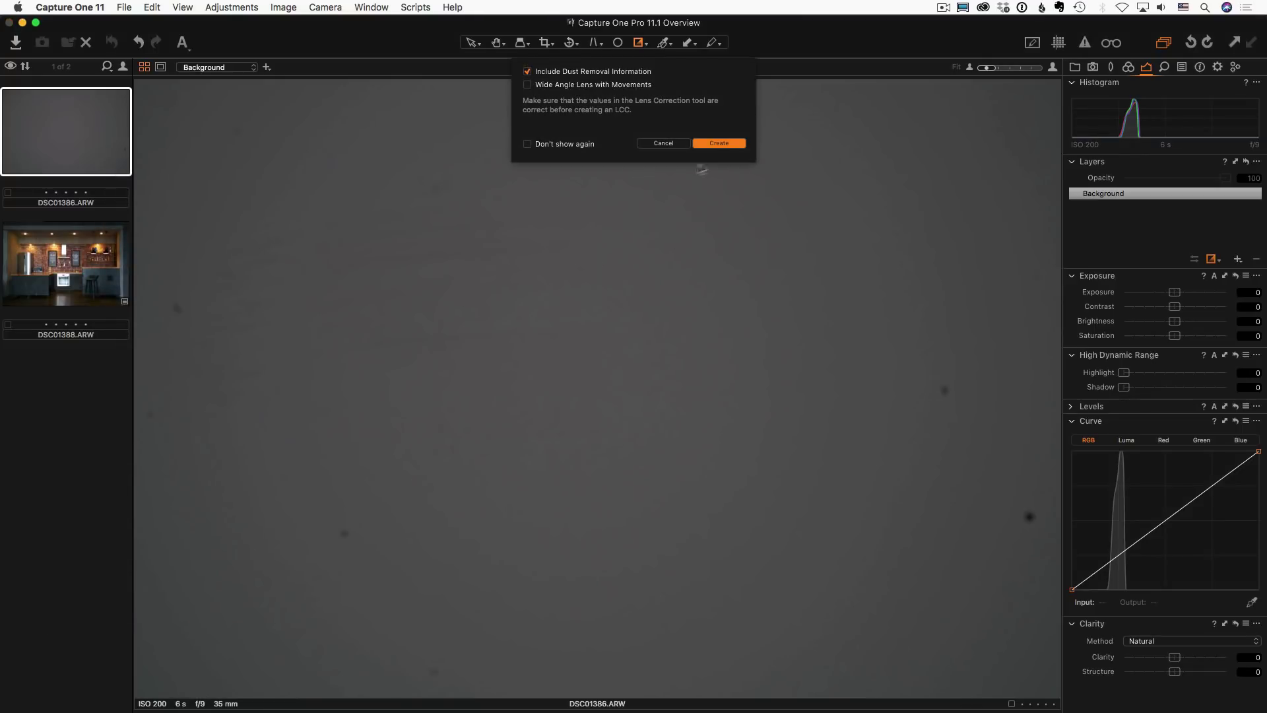
pyautogui.click(718, 144)
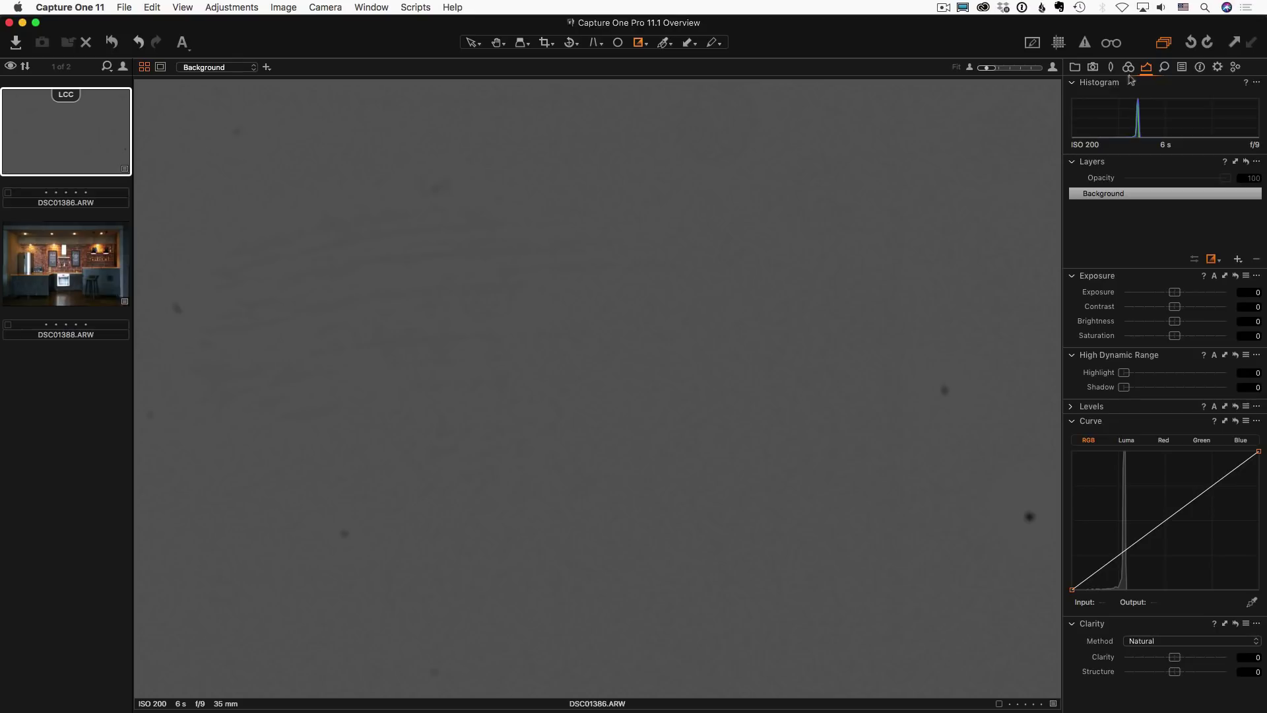
pyautogui.click(1109, 66)
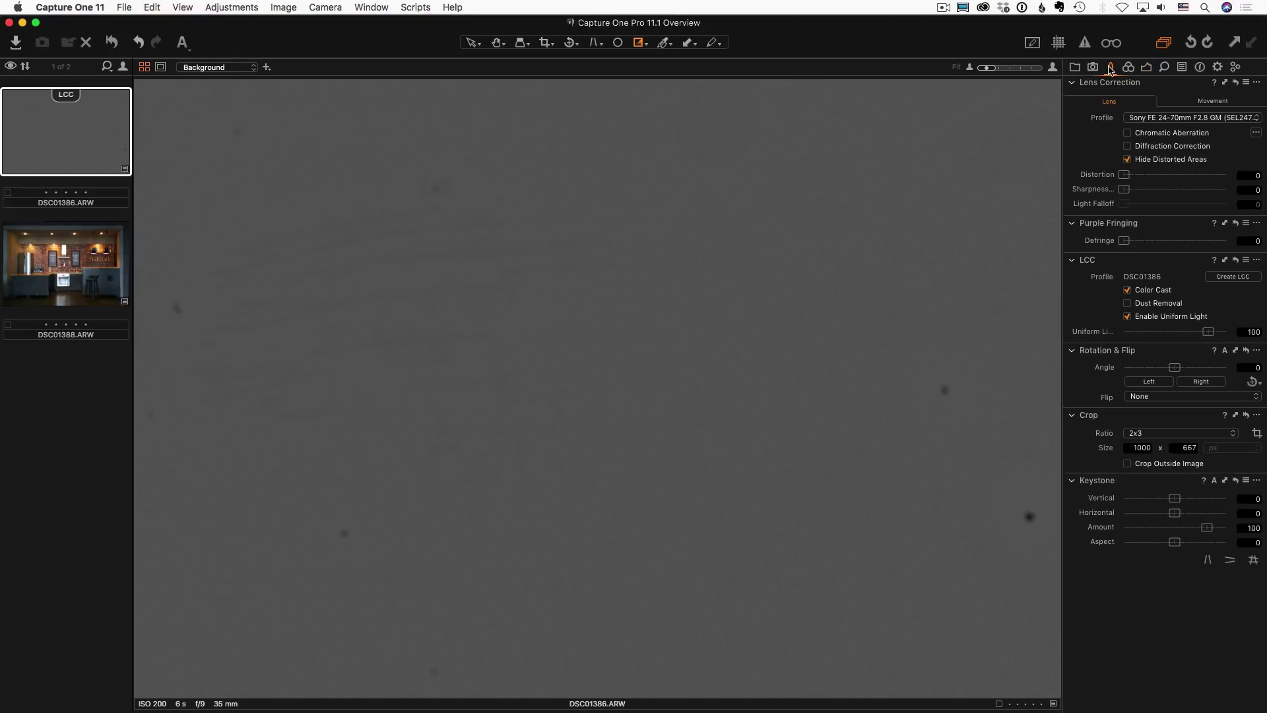
# Step: Apply the DSC01386 LCC calibration to the kitchen photo DSC01388
pyautogui.keyDown('super'); pyautogui.click(99, 270); pyautogui.keyUp('super')
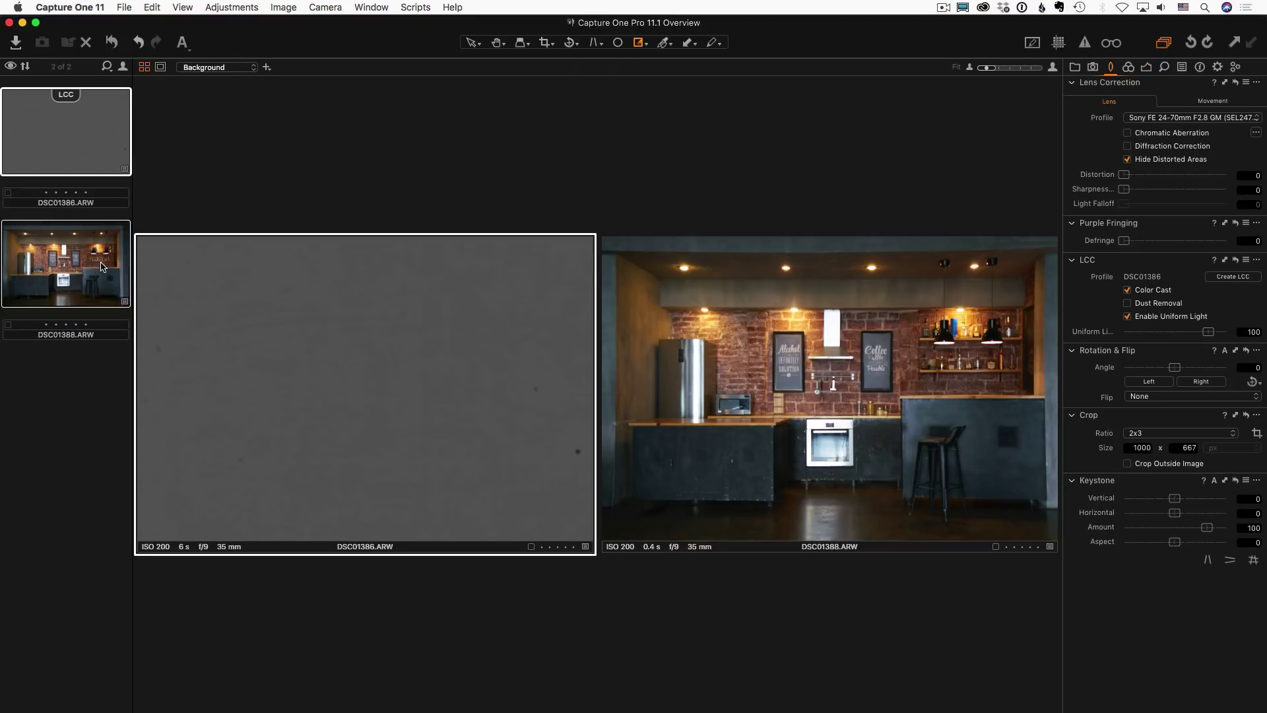
pyautogui.rightClick(102, 266)
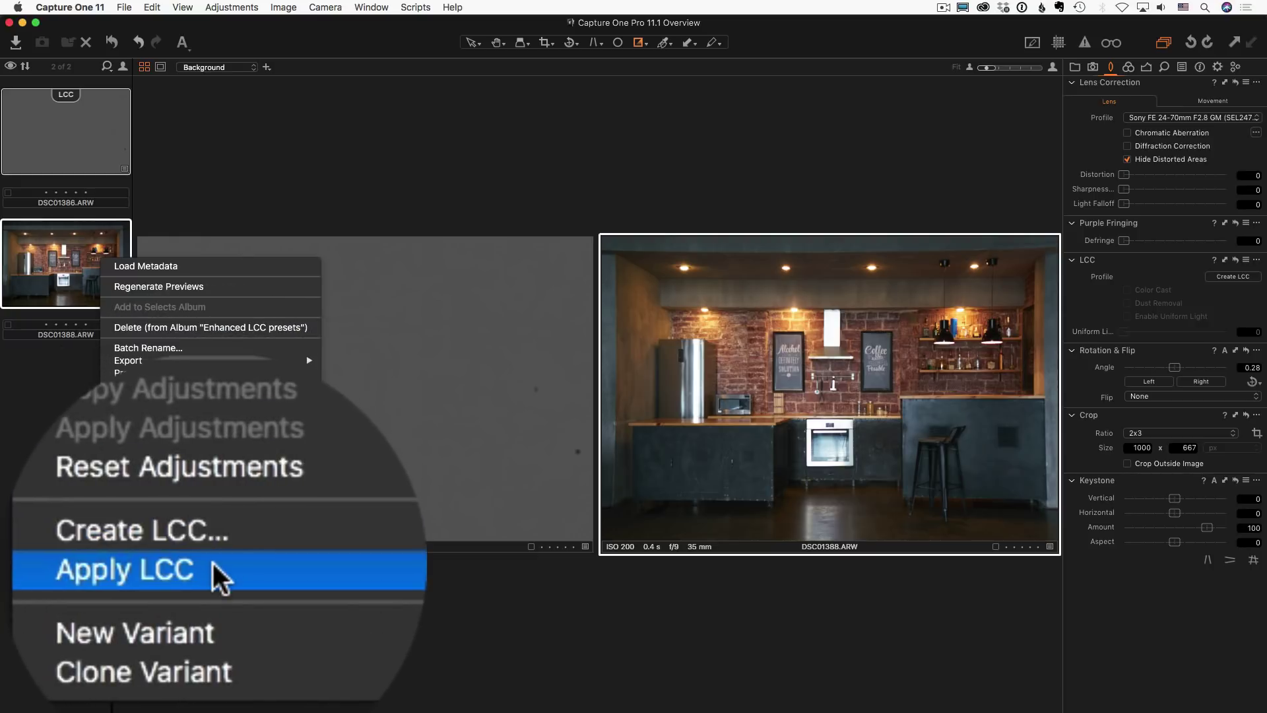
pyautogui.click(165, 664)
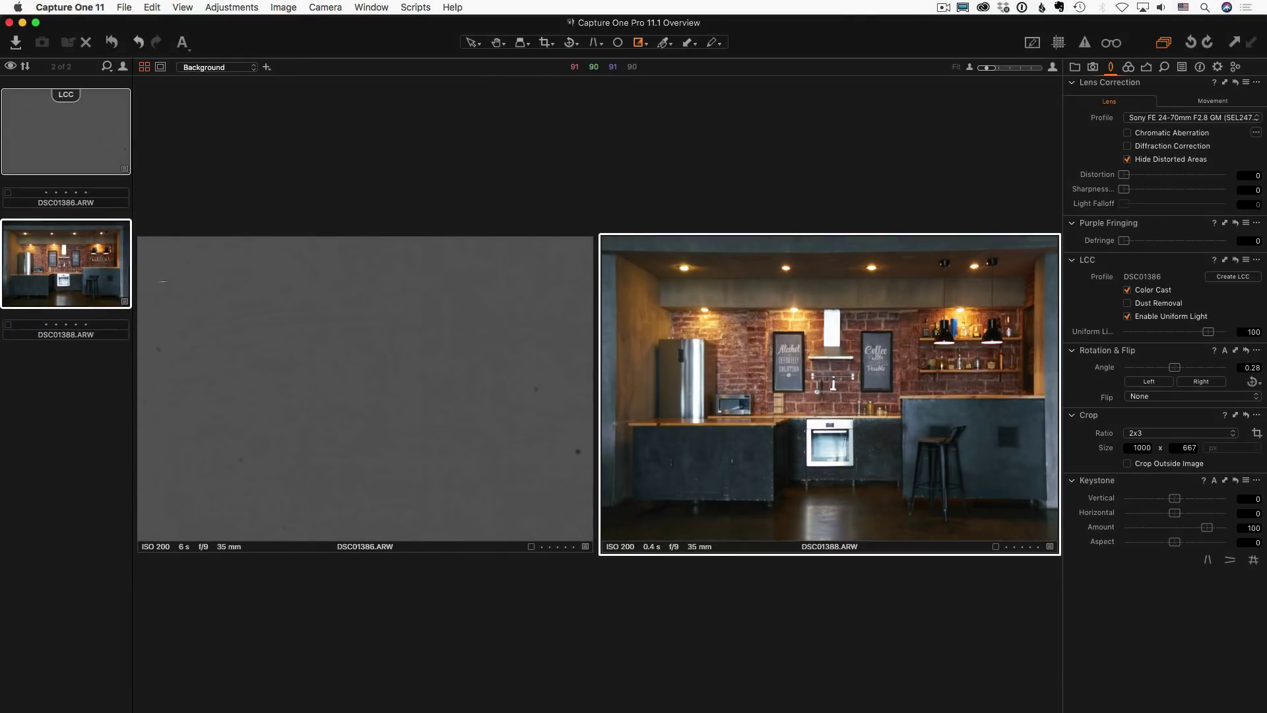
# Step: View DSC01388 alone at 100% and pan to the wood and wall area
pyautogui.click(145, 68)
pyautogui.scroll(6, 586, 550)
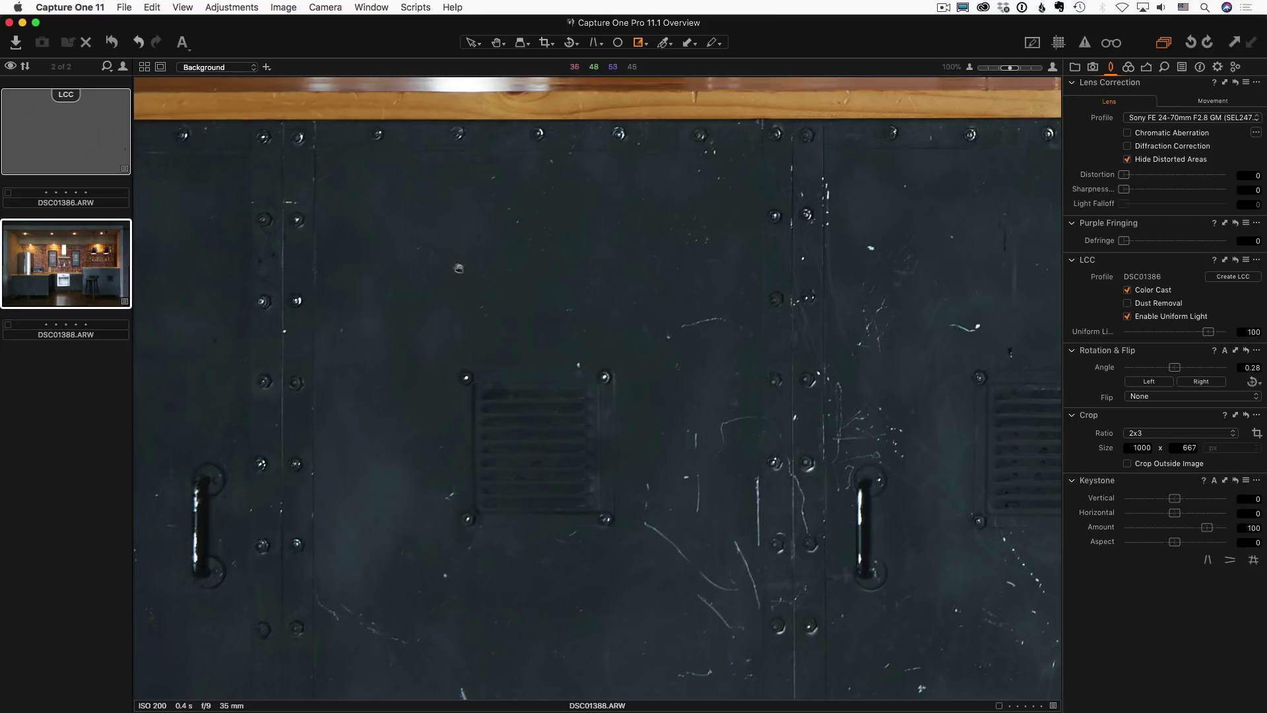
pyautogui.moveTo(459, 268); pyautogui.dragTo(758, 441)
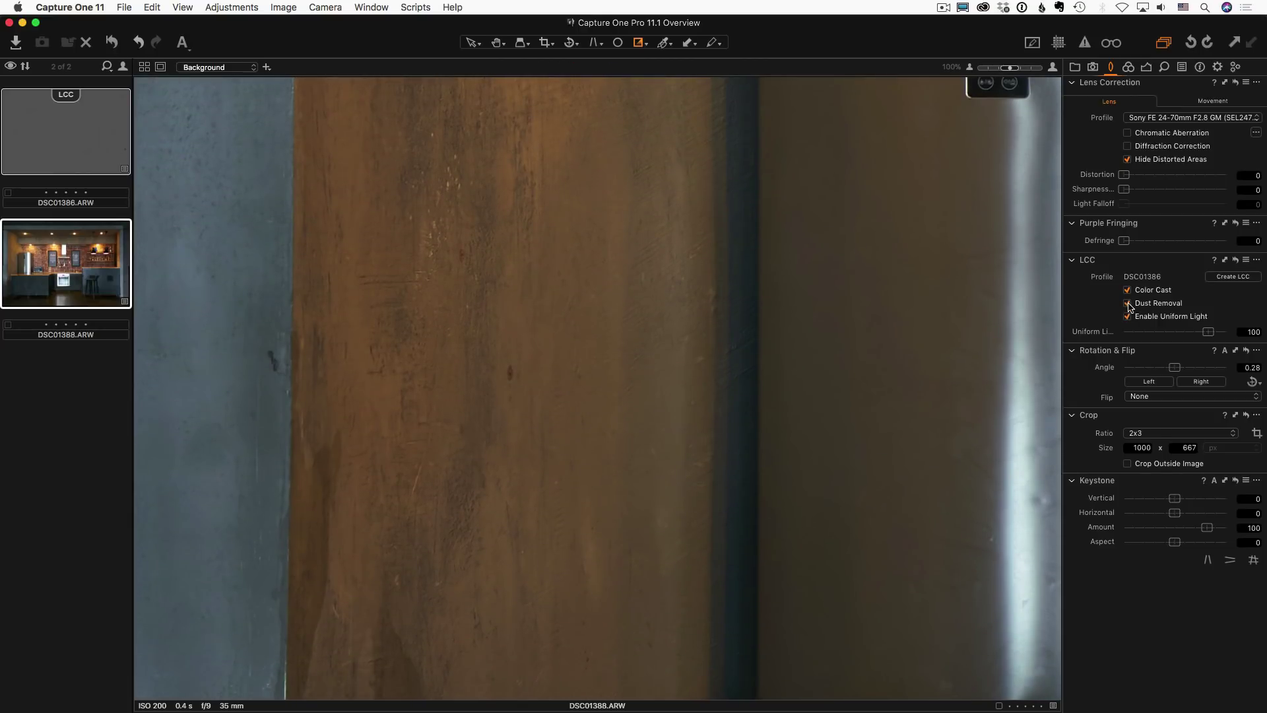
# Step: Fit the kitchen photo to view, start saving an LCC user preset, then reopen the preset list
pyautogui.press('super+0')
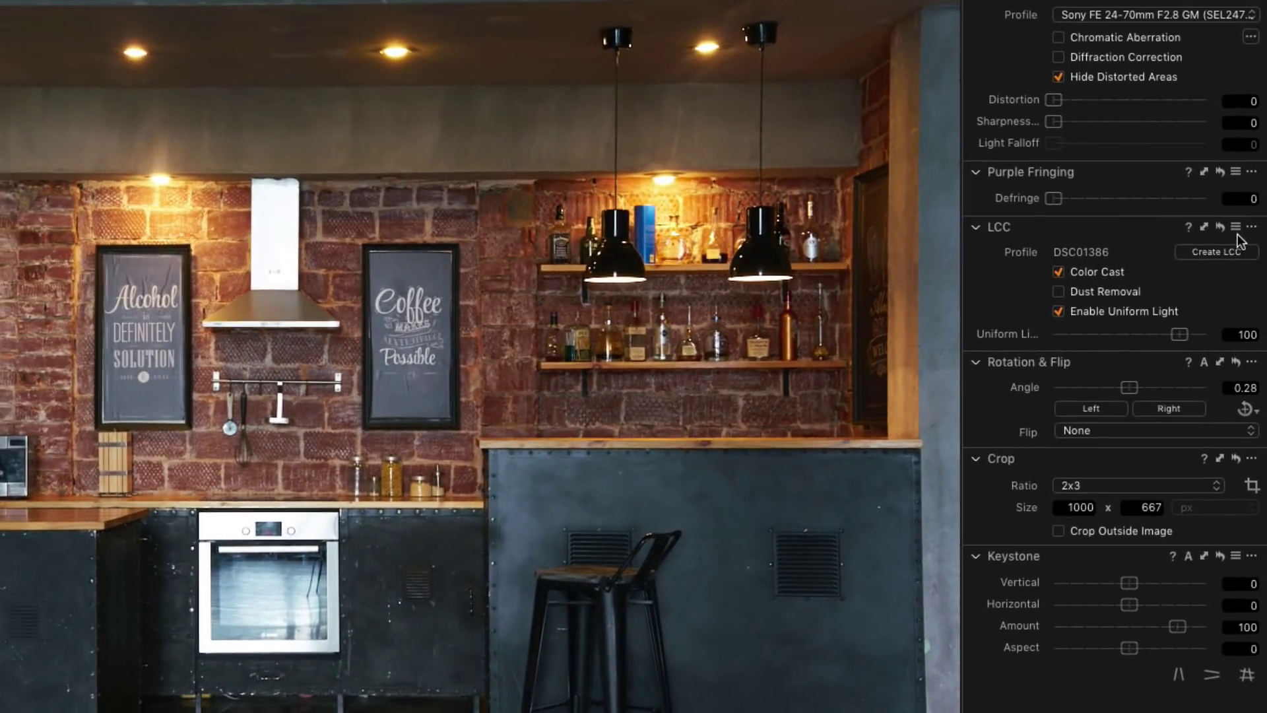
pyautogui.click(1241, 242)
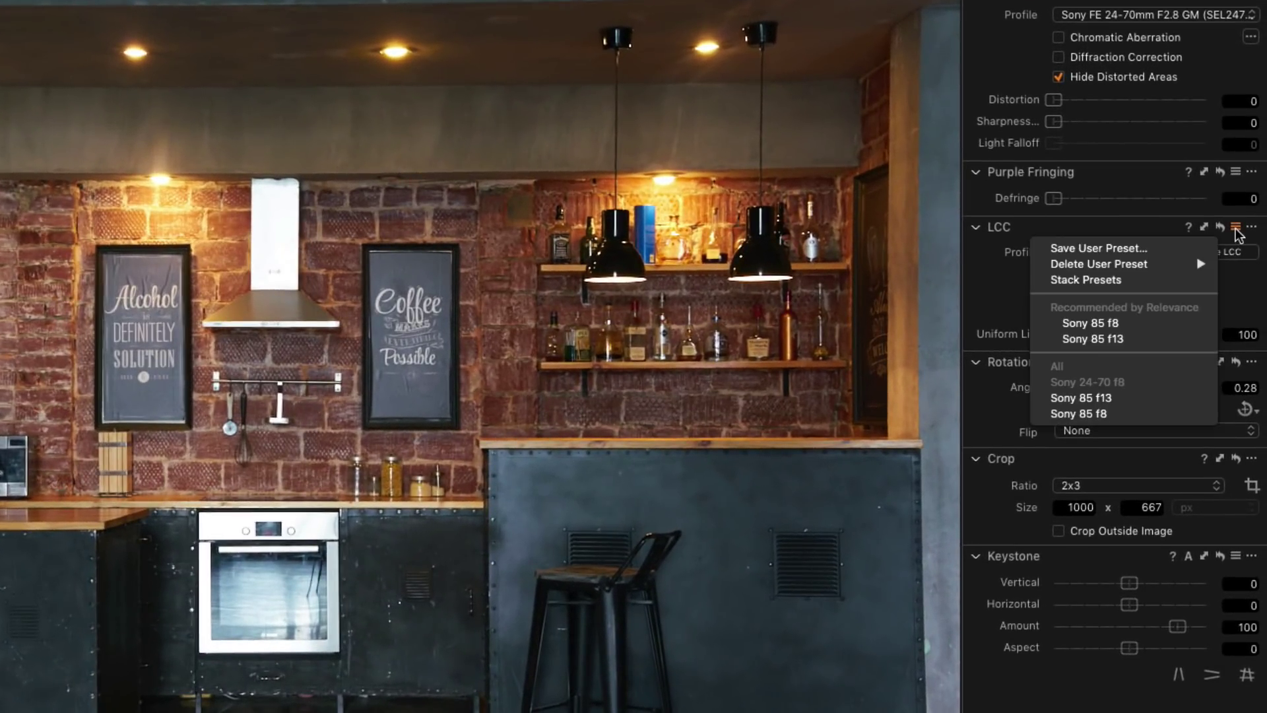
pyautogui.click(1151, 249)
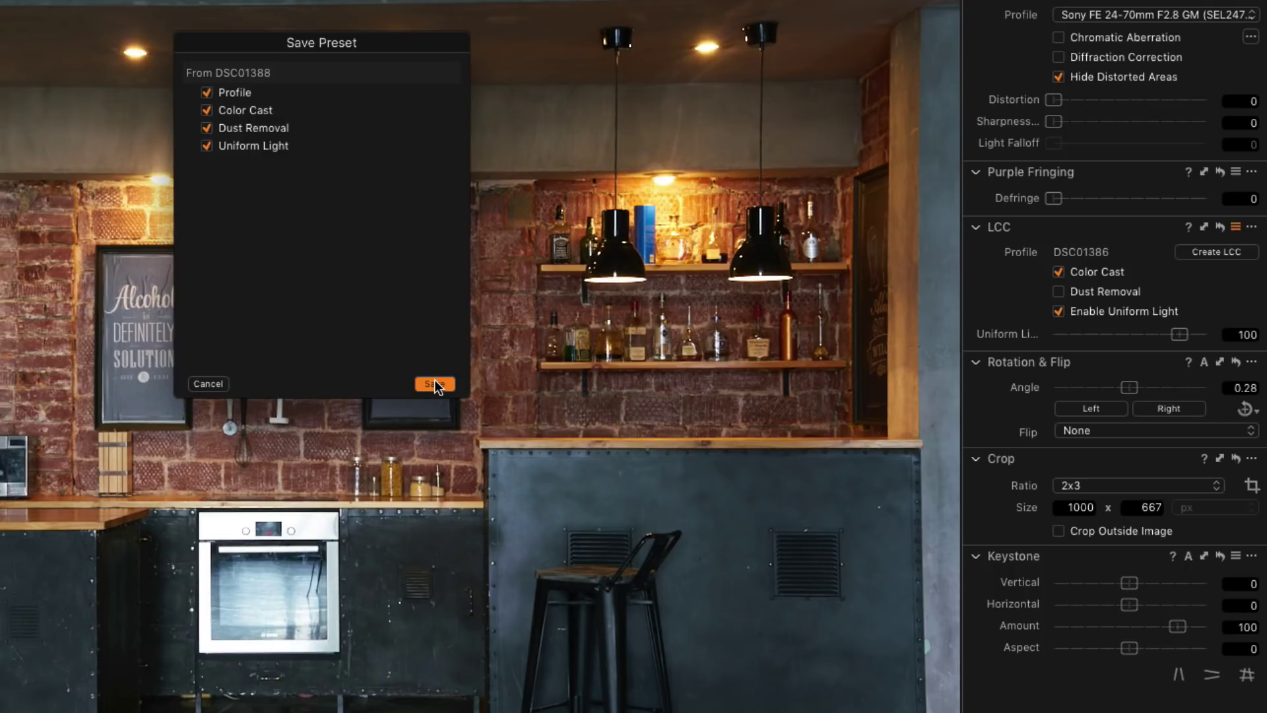
pyautogui.click(216, 386)
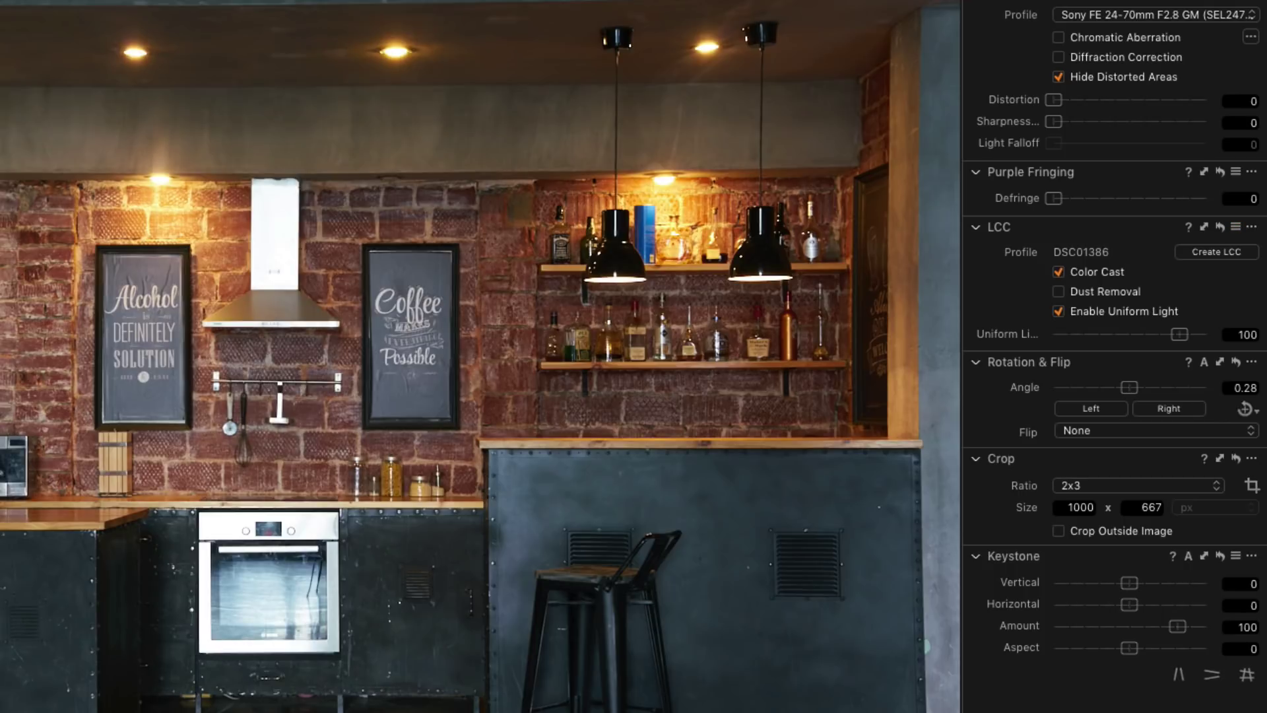
pyautogui.click(1237, 229)
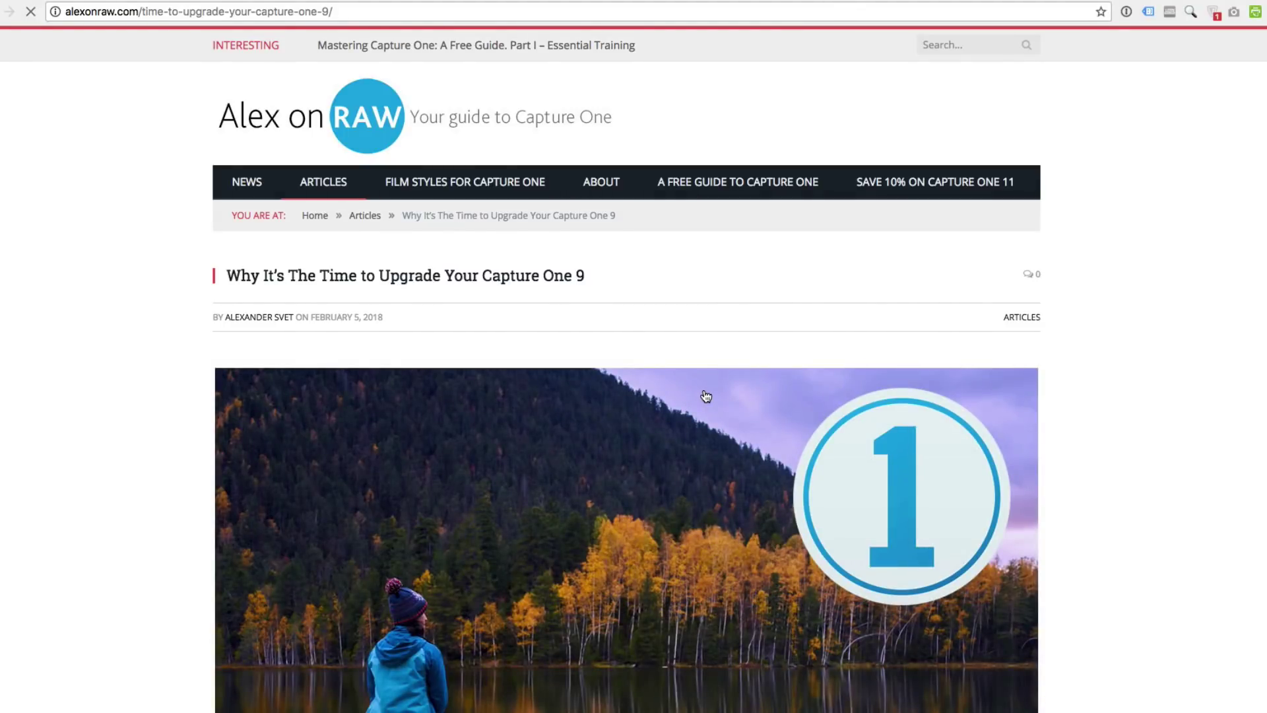
# Step: Scroll through the Capture One 9 upgrade article, dragging the before/after sunset slider
pyautogui.scroll(-6, 706, 396)
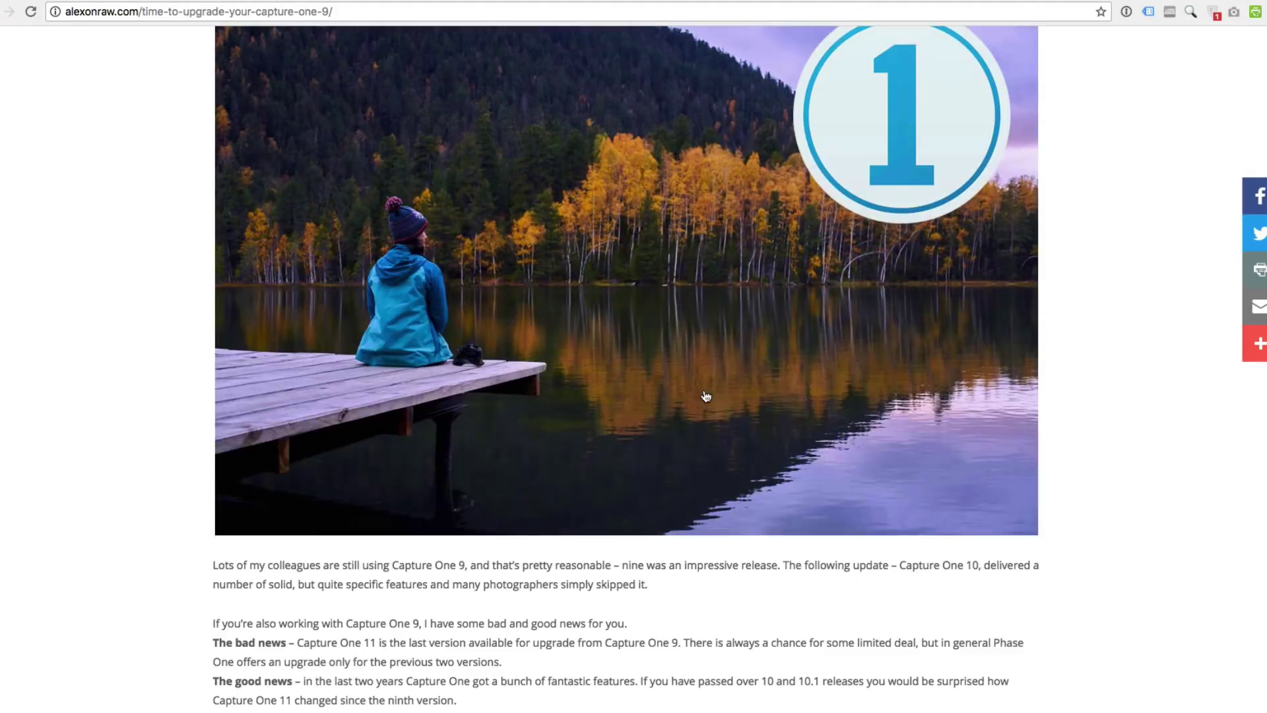
pyautogui.scroll(-20, 705, 396)
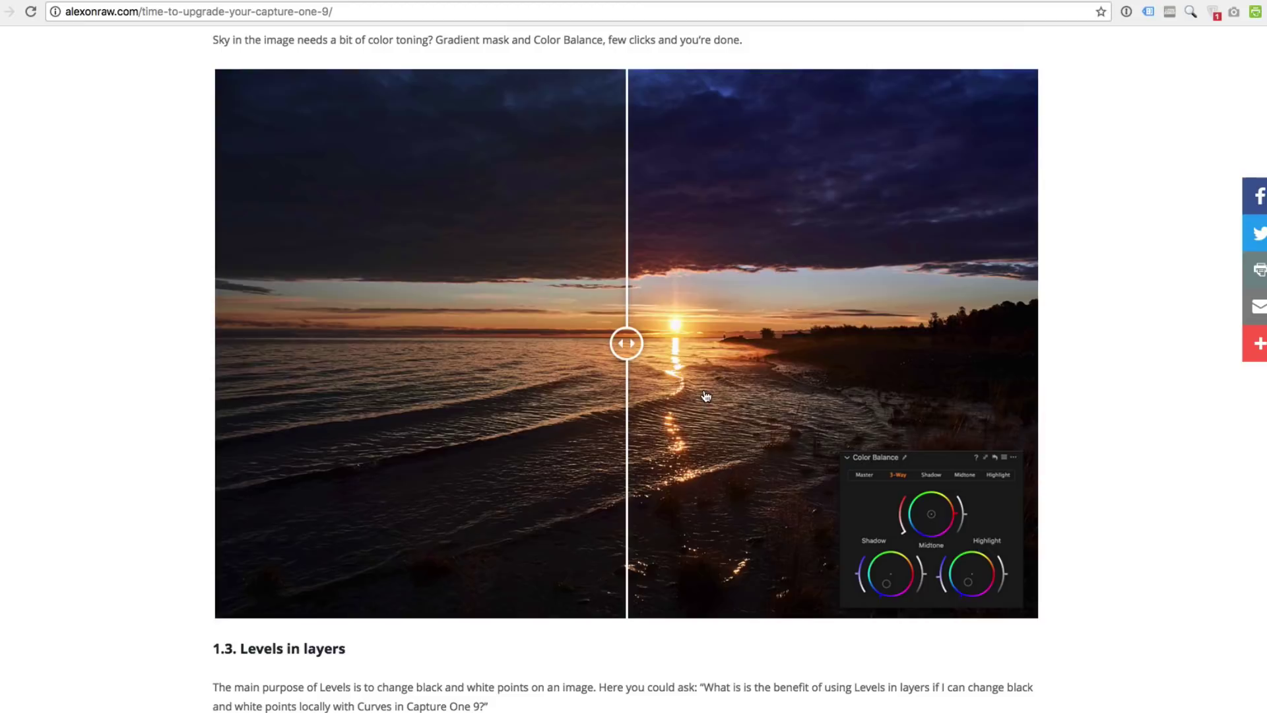
pyautogui.moveTo(626, 343)
pyautogui.mouseDown()
pyautogui.moveTo(882, 349)
pyautogui.moveTo(171, 382)
pyautogui.moveTo(636, 350)
pyautogui.moveTo(651, 360)
pyautogui.moveTo(164, 354)
pyautogui.moveTo(489, 336)
pyautogui.moveTo(1049, 350)
pyautogui.moveTo(41, 357)
pyautogui.moveTo(987, 339)
pyautogui.moveTo(620, 339)
pyautogui.mouseUp()
pyautogui.scroll(-12, 650, 363)
pyautogui.scroll(-7, 655, 435)
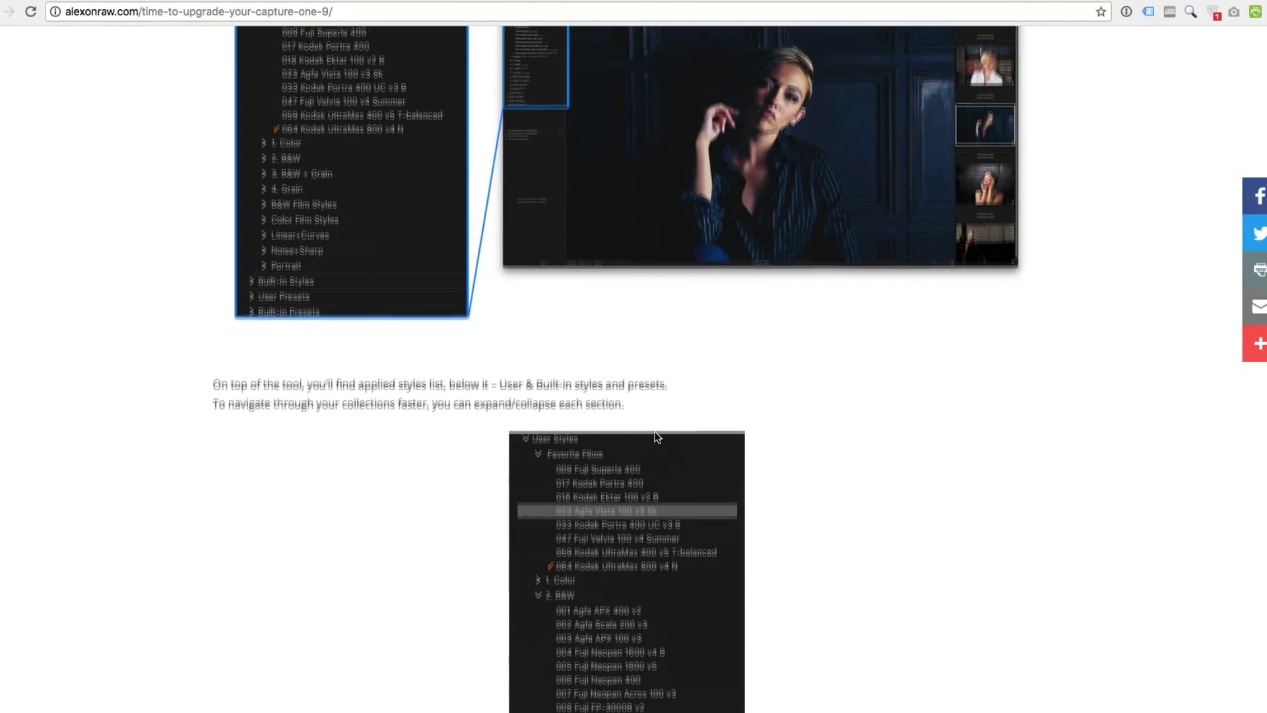
pyautogui.scroll(-18, 655, 433)
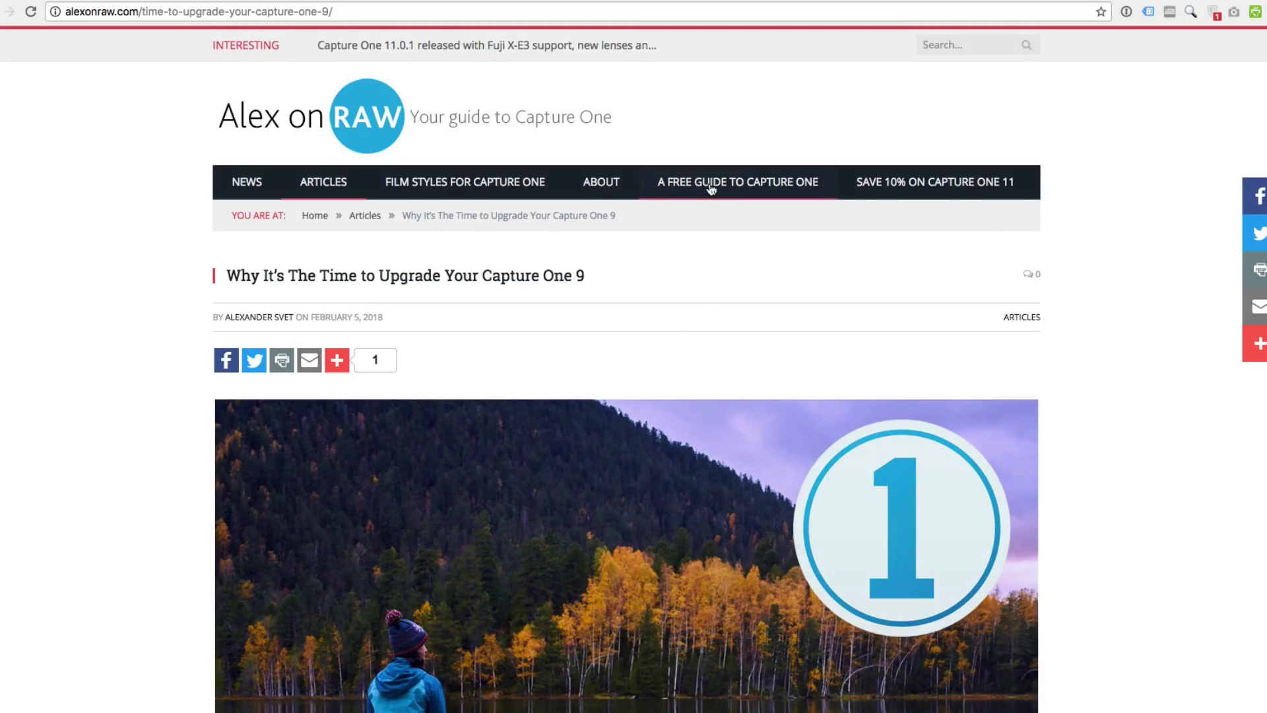
# Step: Expand the free guide's Table of Contents and jump to 1.7.2 Color Balance
pyautogui.scroll(-10, 188, 309)
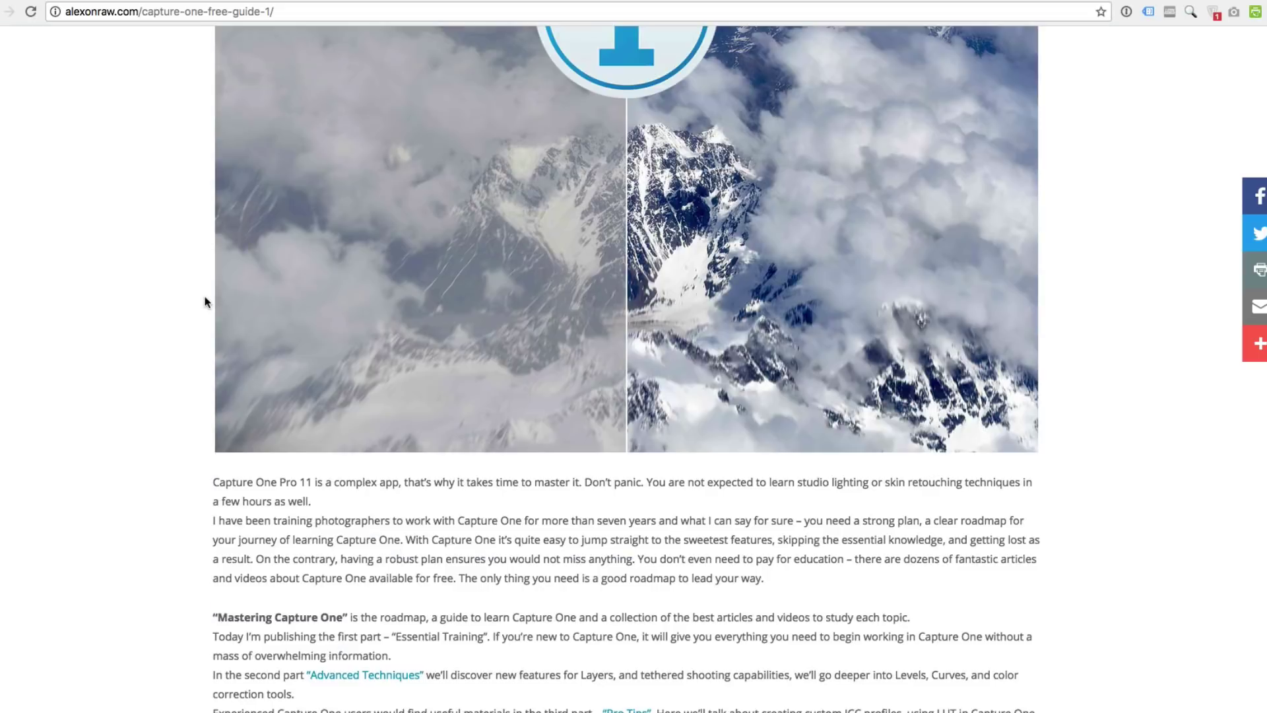
pyautogui.scroll(-8, 222, 290)
pyautogui.click(222, 291)
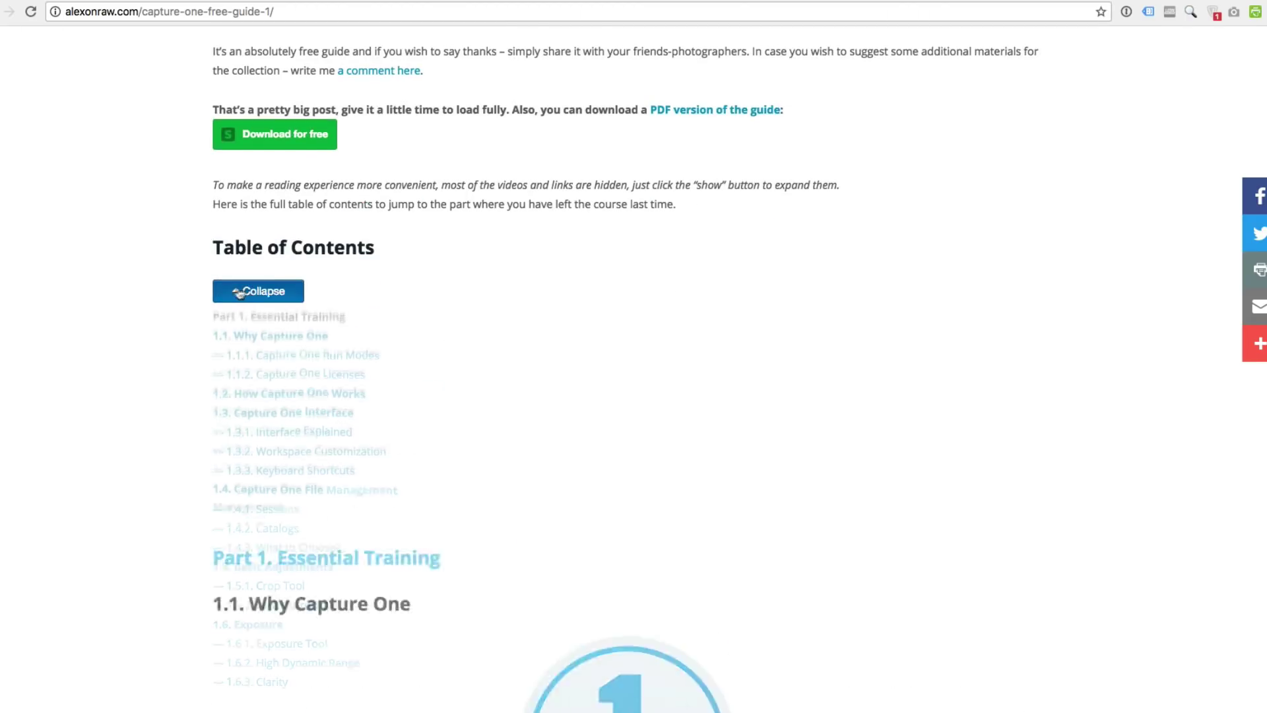
pyautogui.scroll(-2, 190, 297)
pyautogui.scroll(-4, 190, 296)
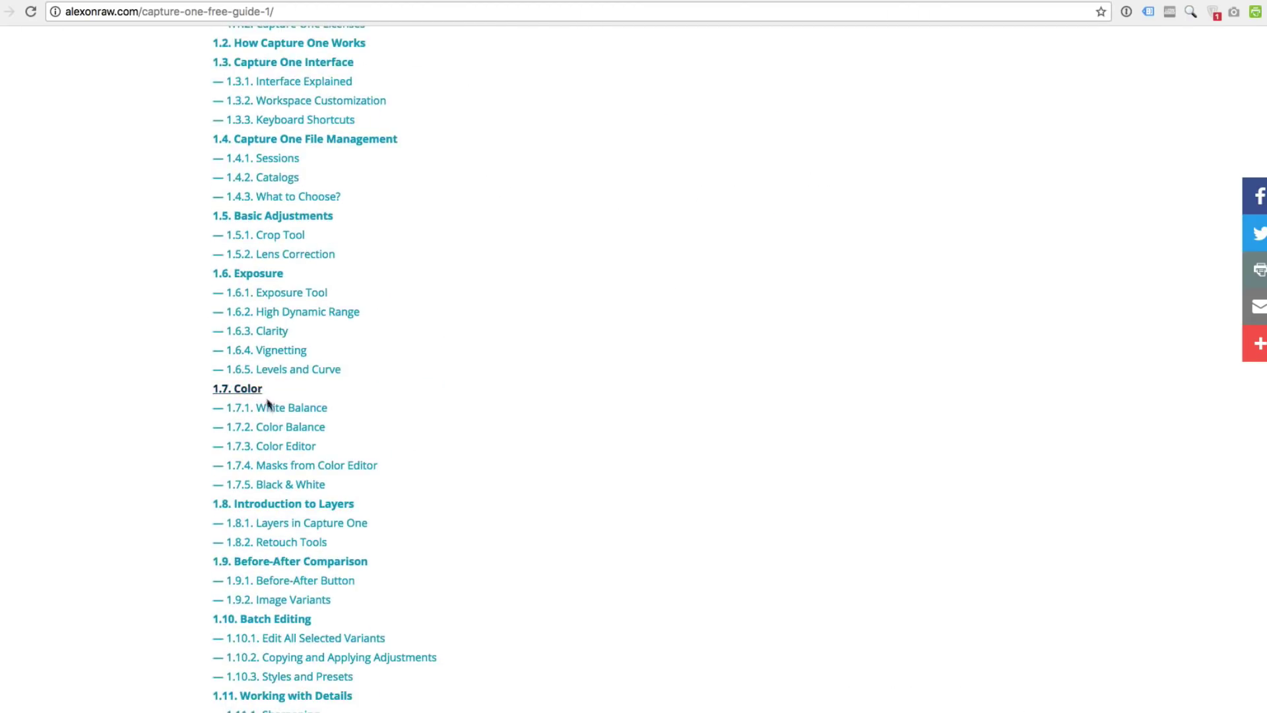
pyautogui.click(277, 427)
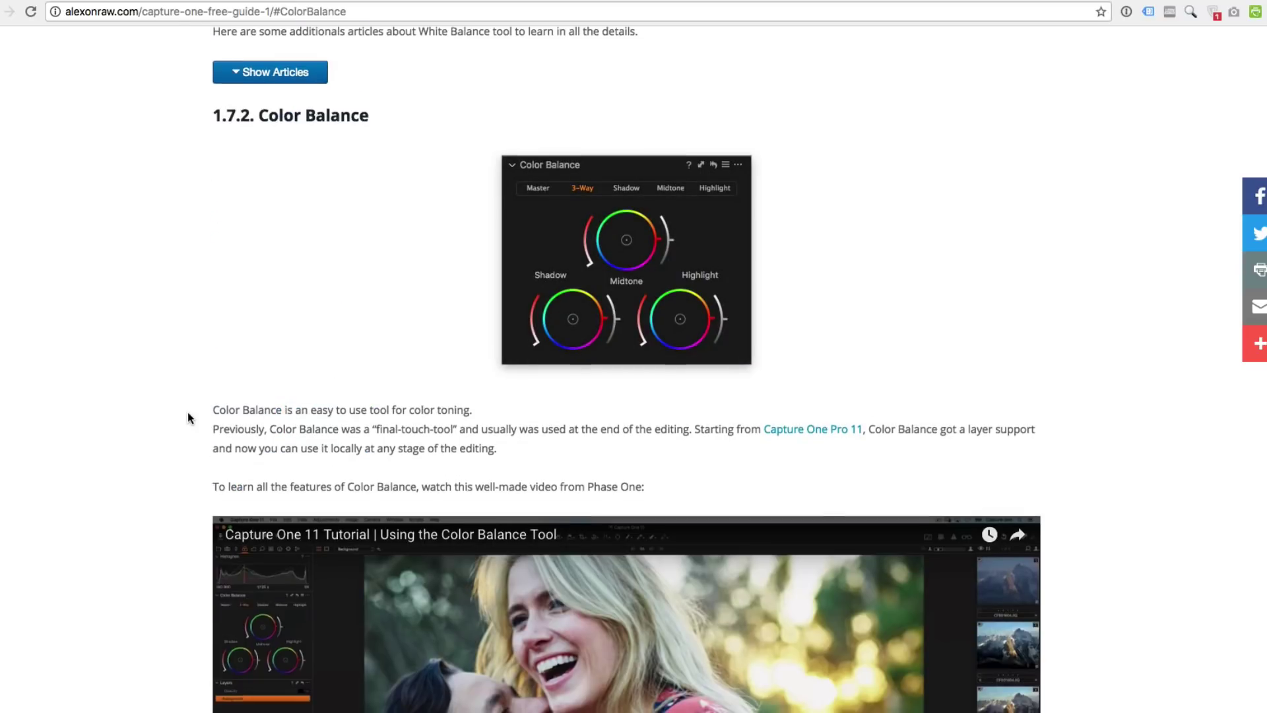
# Step: Show the Color Balance materials and videos, then read down to 1.8 Introduction to Layers
pyautogui.scroll(-12, 189, 416)
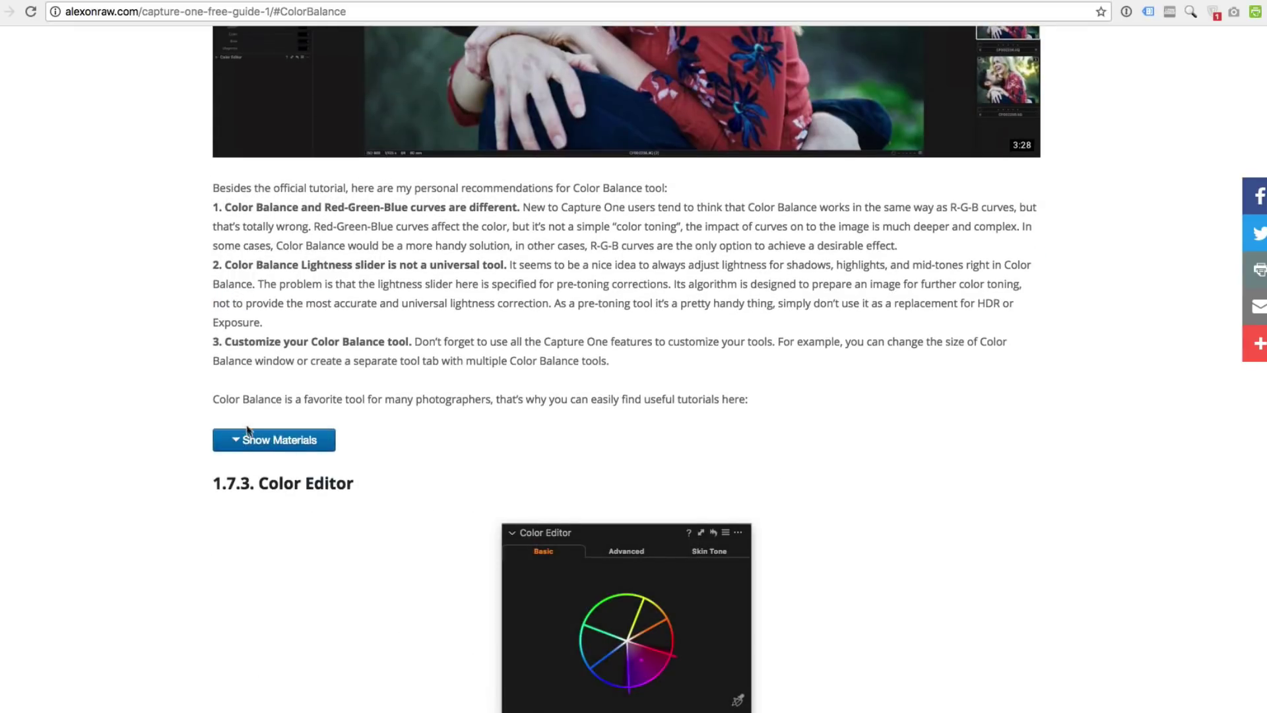
pyautogui.click(268, 439)
pyautogui.scroll(-3, 269, 330)
pyautogui.click(268, 312)
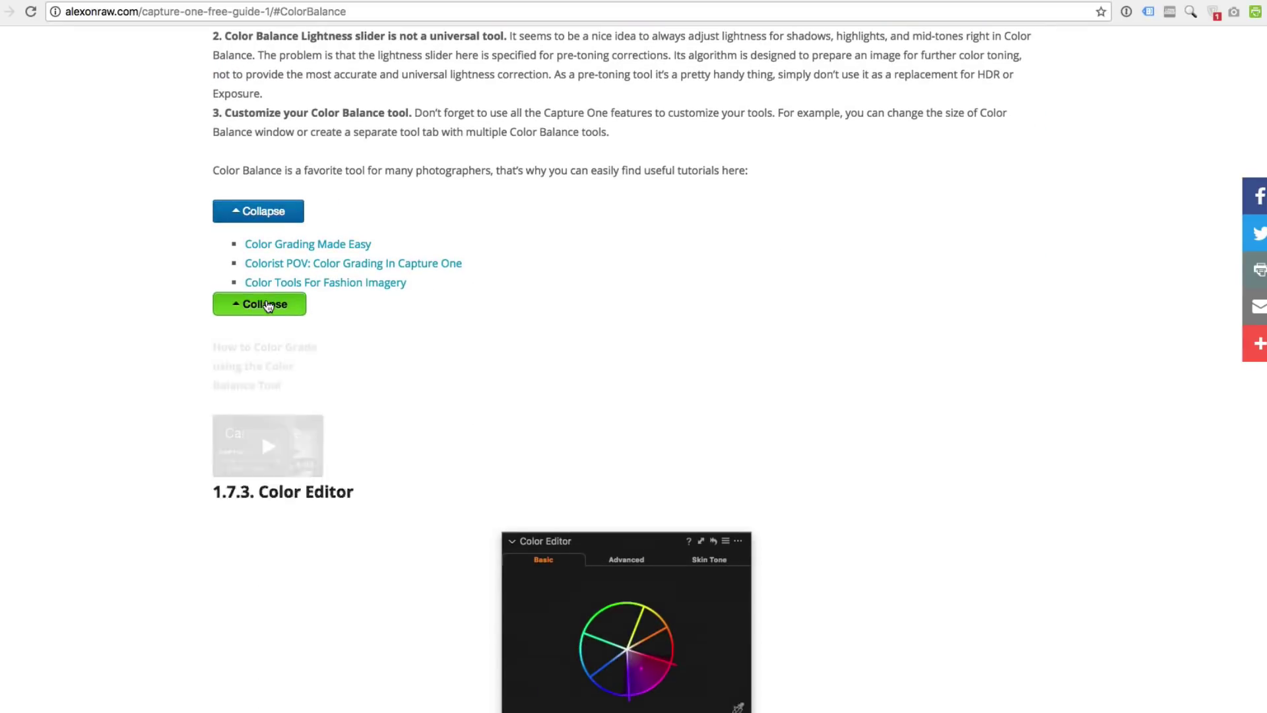
pyautogui.scroll(-12, 207, 360)
pyautogui.scroll(-20, 207, 360)
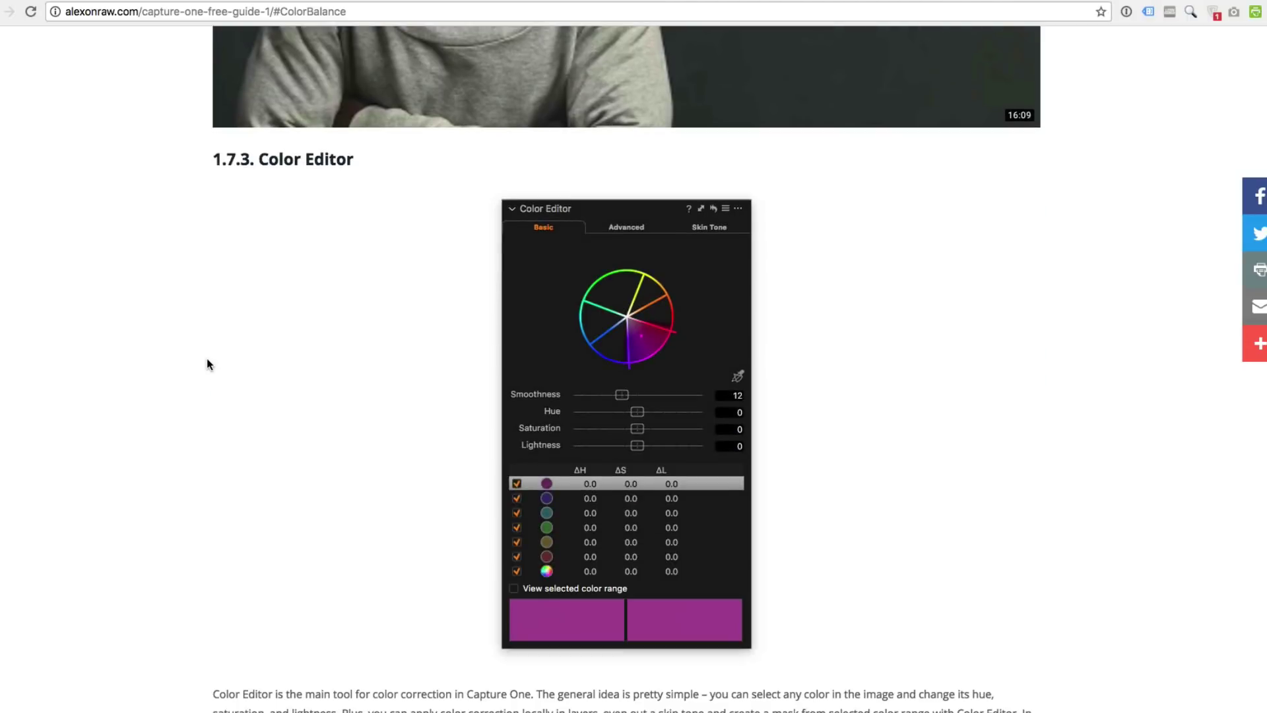
pyautogui.scroll(-20, 208, 363)
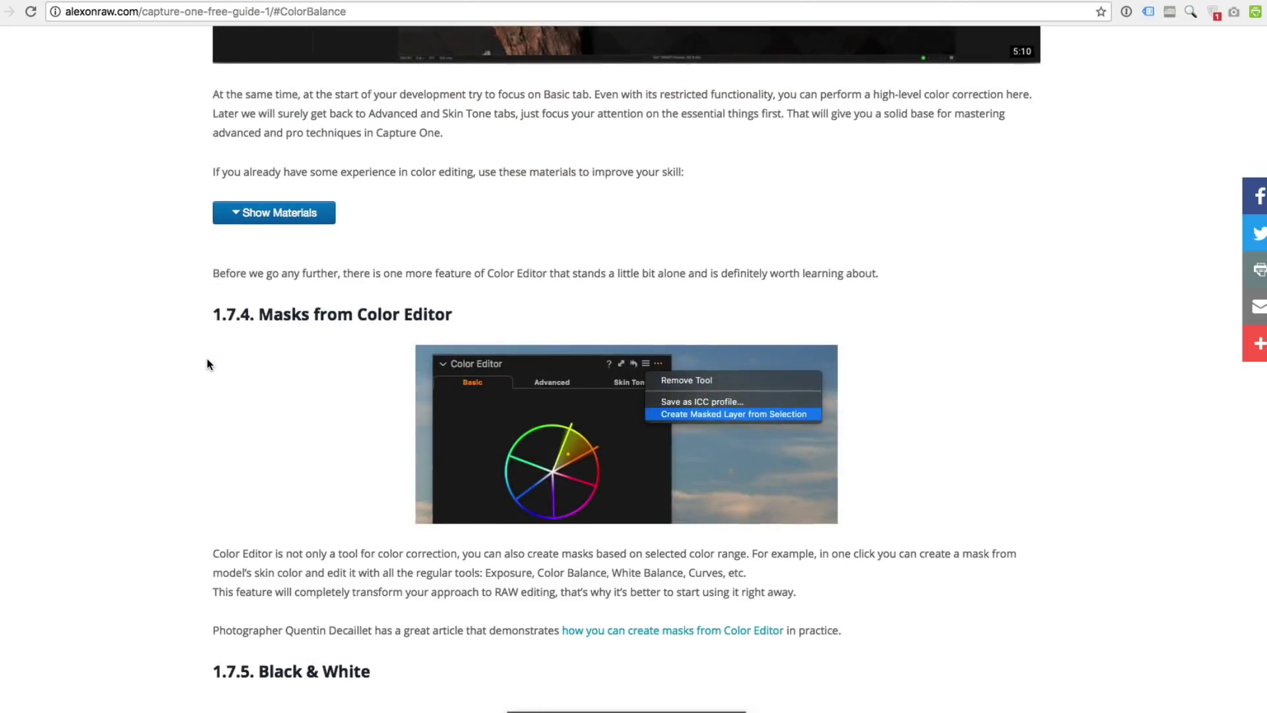
pyautogui.scroll(-12, 208, 364)
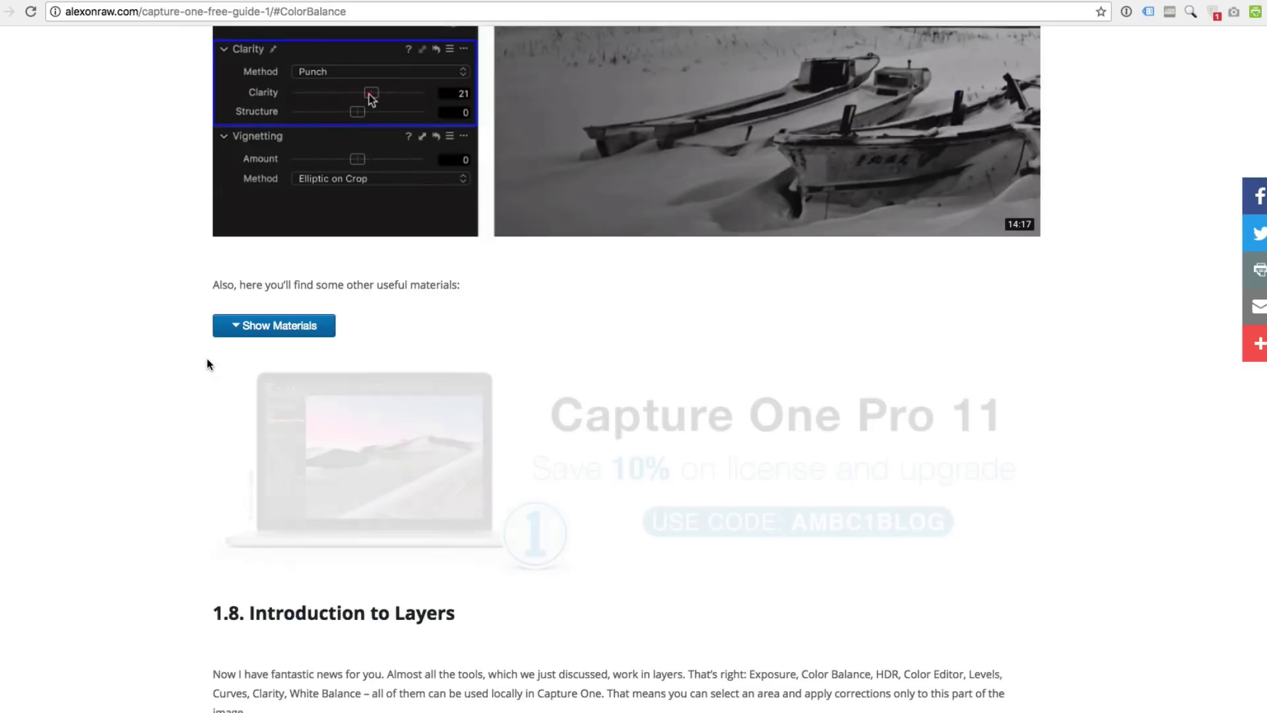